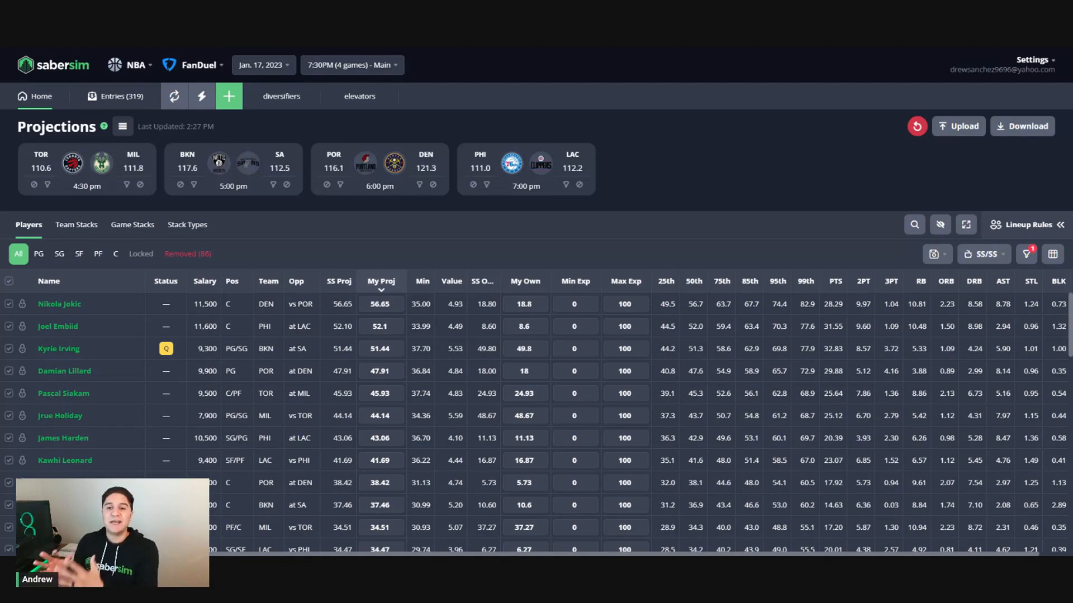
Step: Start a new GPP build and set its contest to Single Entry with 1,001 - 10,000 entrants
left_click(237, 109)
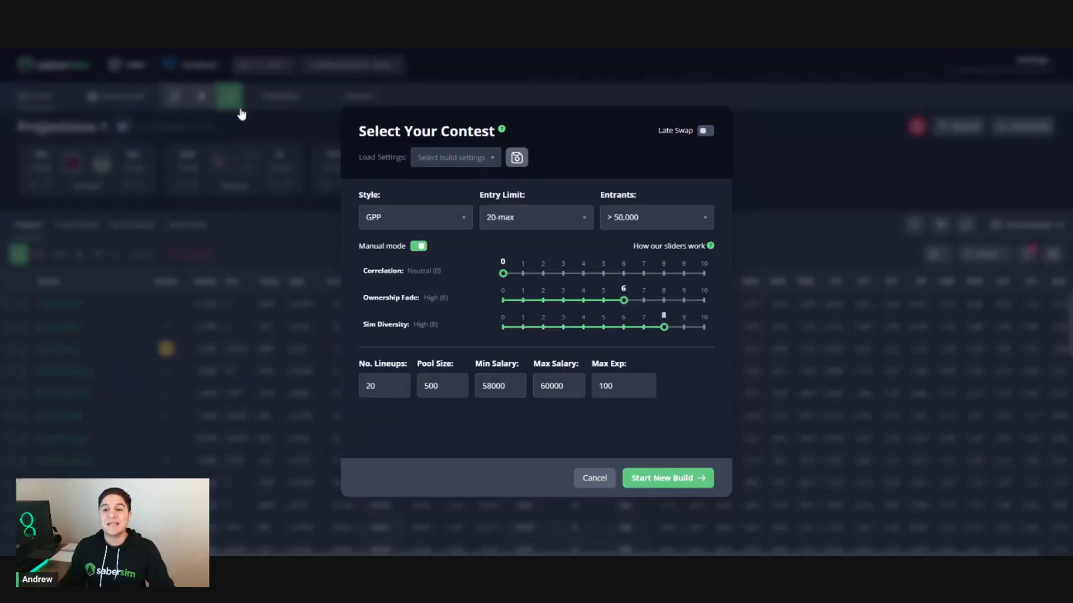
left_click(504, 222)
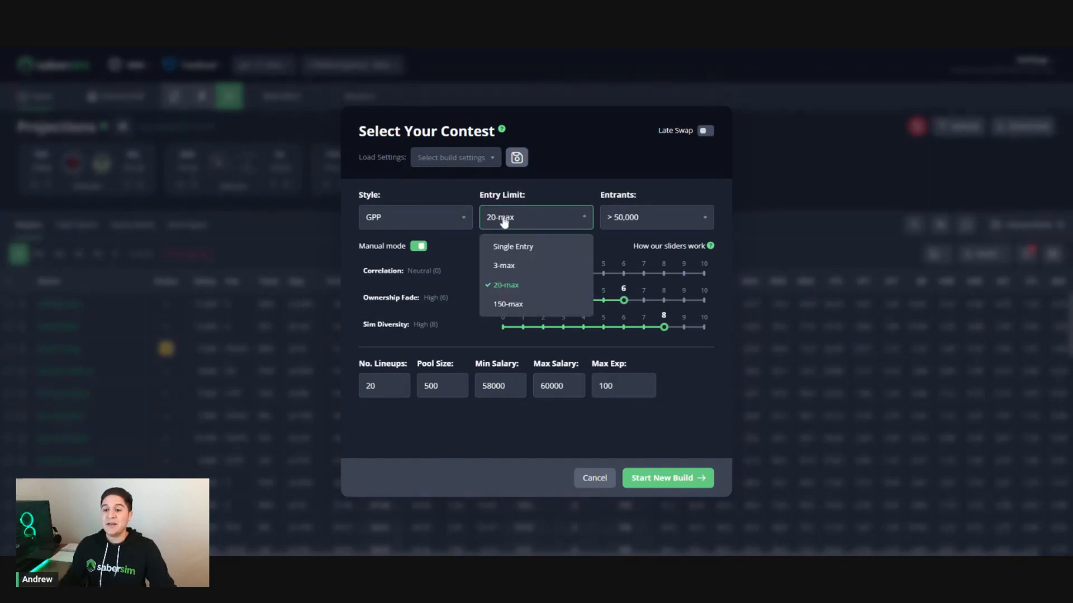
left_click(511, 246)
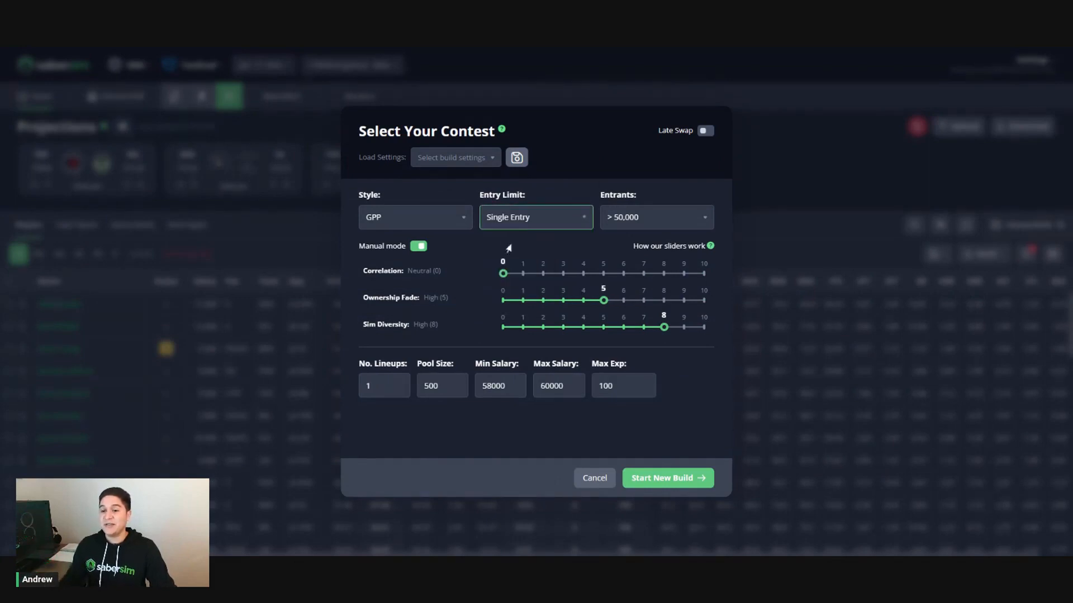
left_click(631, 223)
left_click(637, 306)
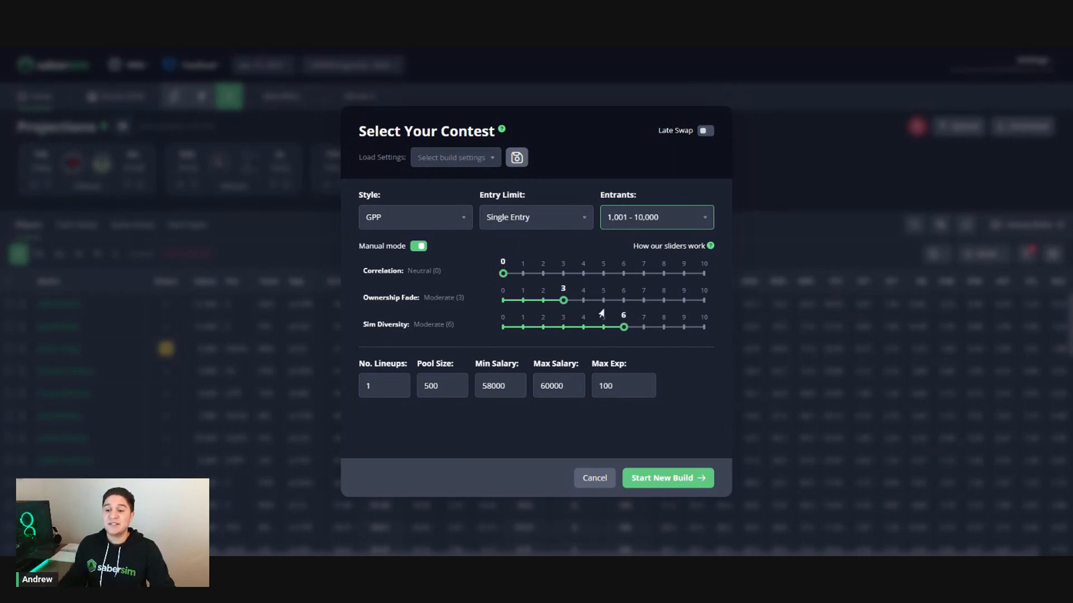
Step: Compare the slider presets for 3-max, for 20-max with > 50,000 entrants, and for 150-max contests
left_click(552, 229)
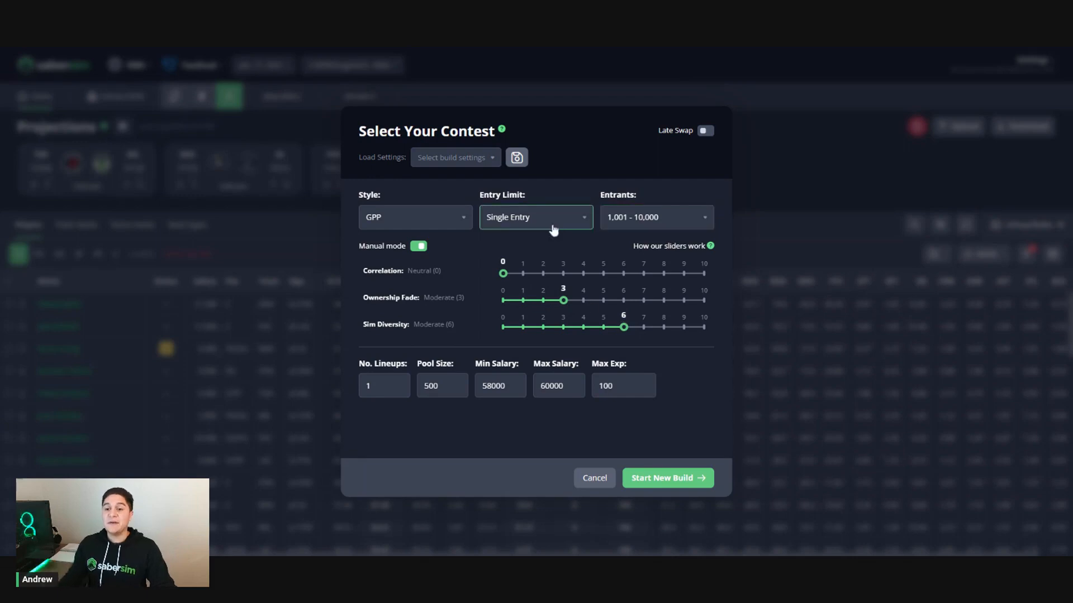
left_click(543, 270)
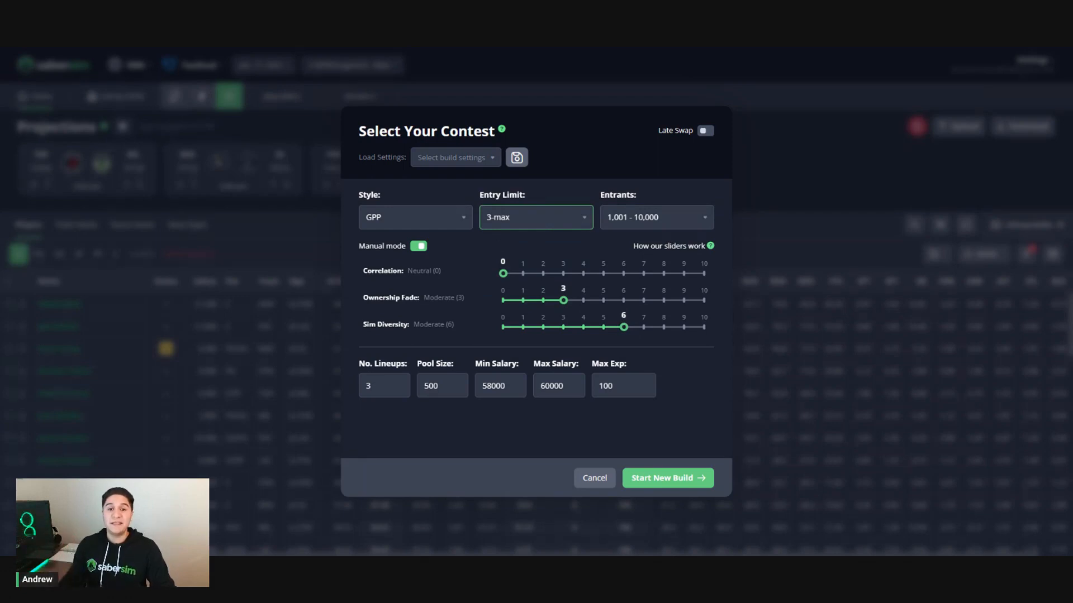
left_click(527, 225)
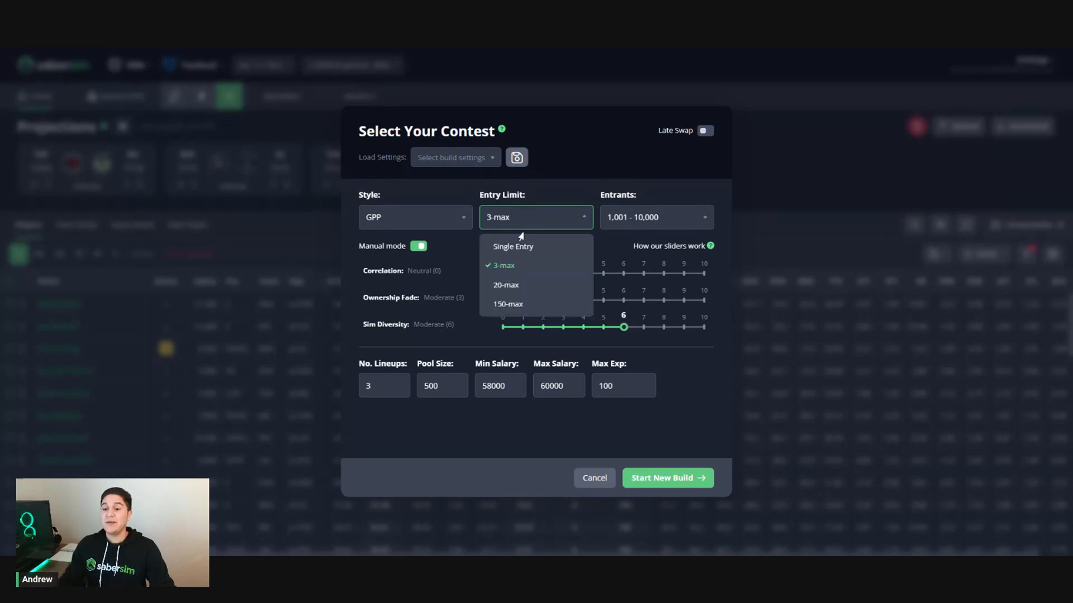
left_click(520, 286)
left_click(608, 226)
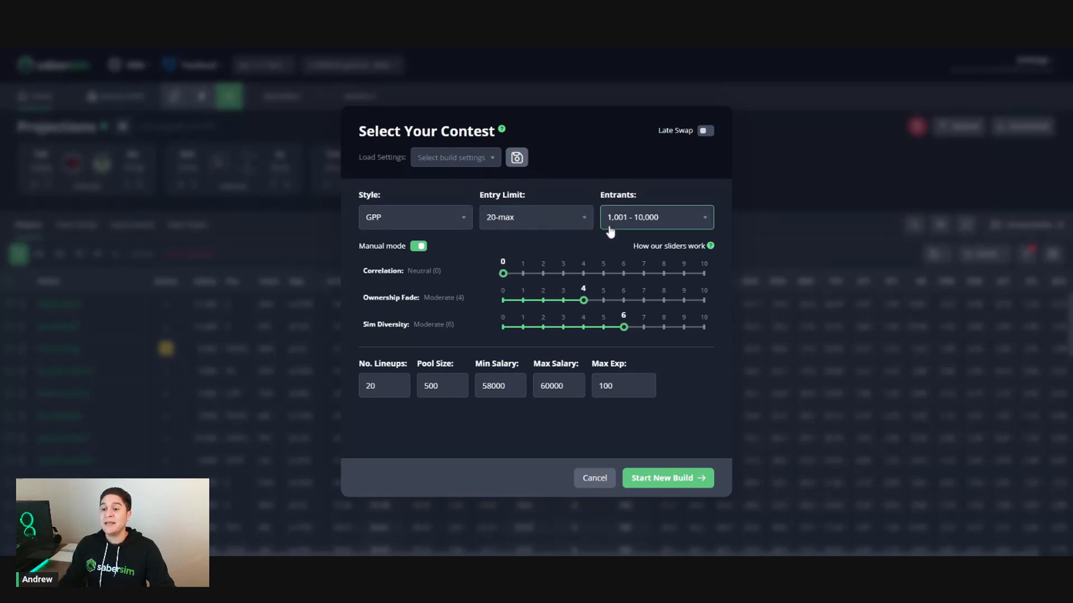
left_click(619, 342)
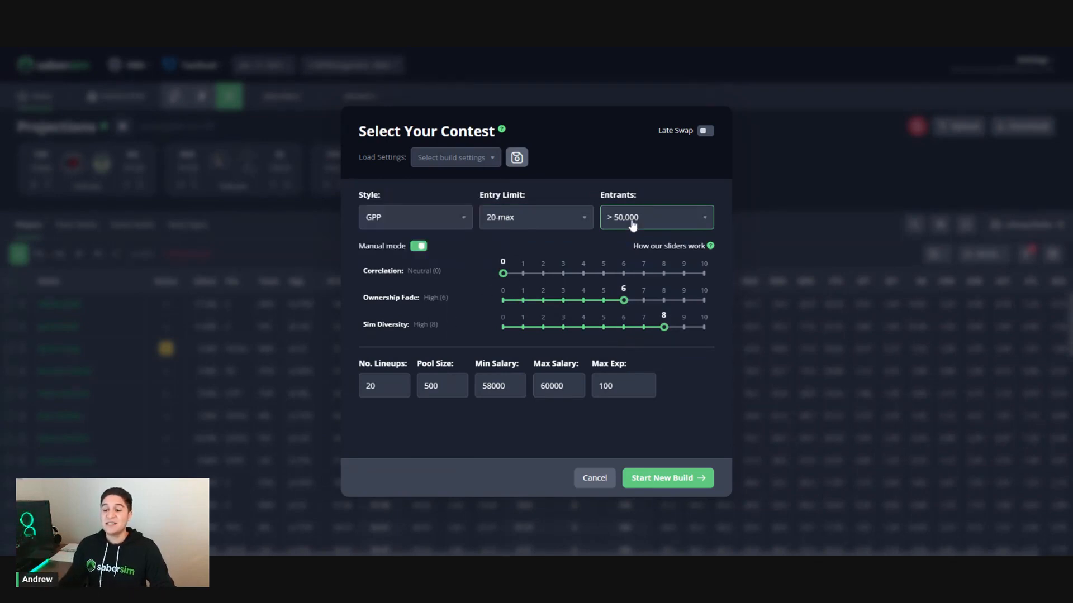
left_click(521, 226)
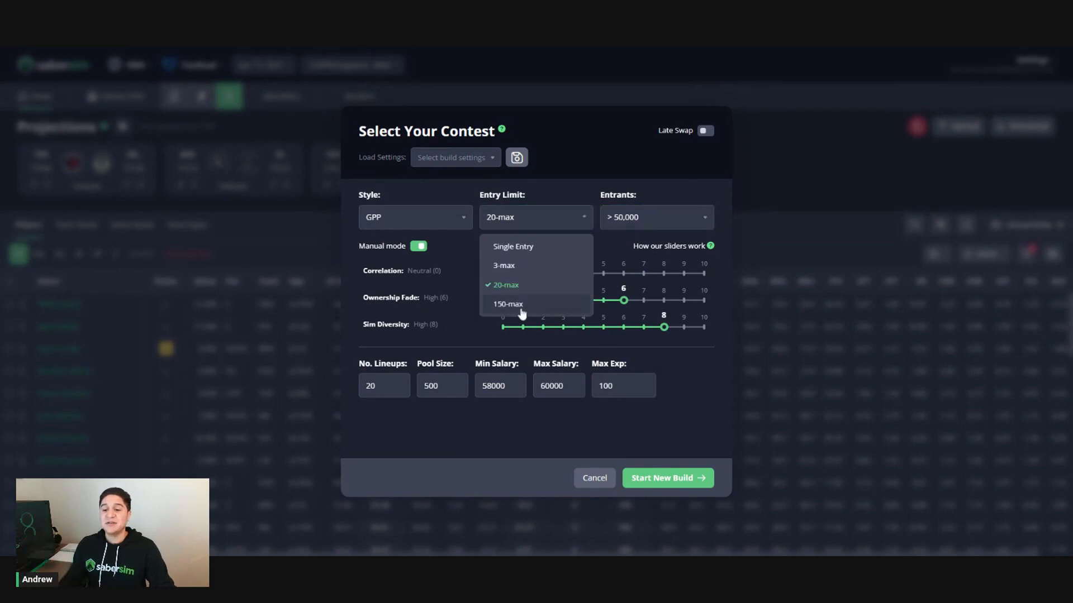
left_click(521, 308)
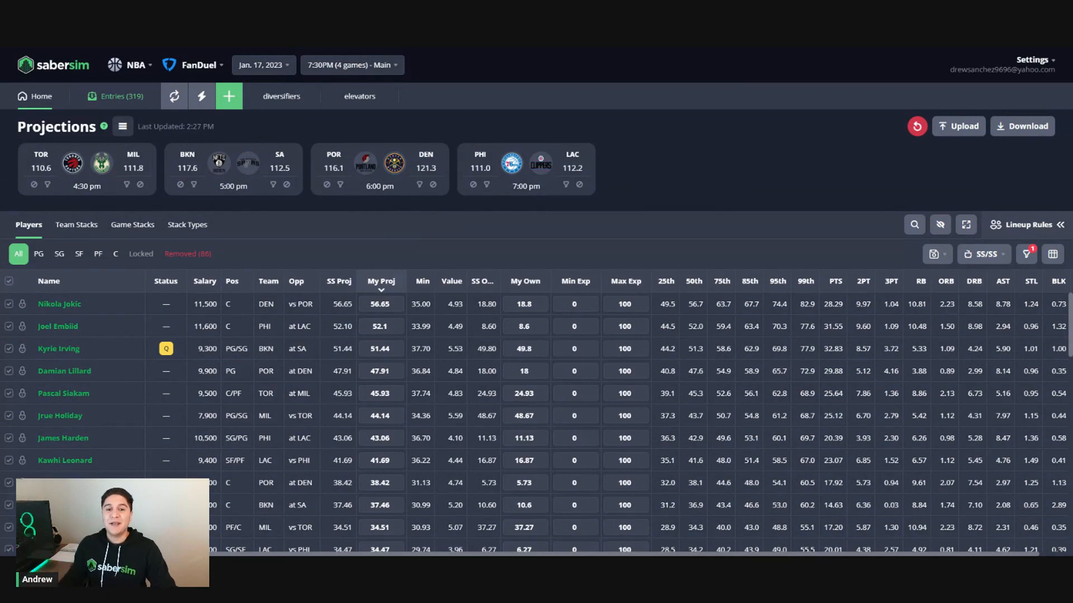
Step: Upload a new FanDuel entries file on the entries page, overwriting the existing entries
left_click(103, 109)
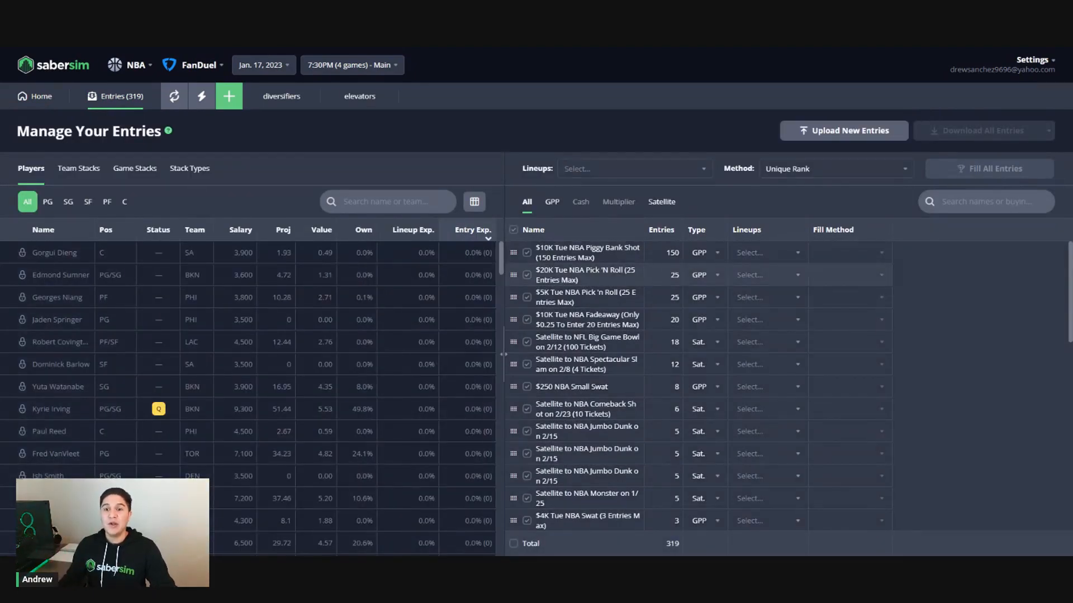
left_click(845, 134)
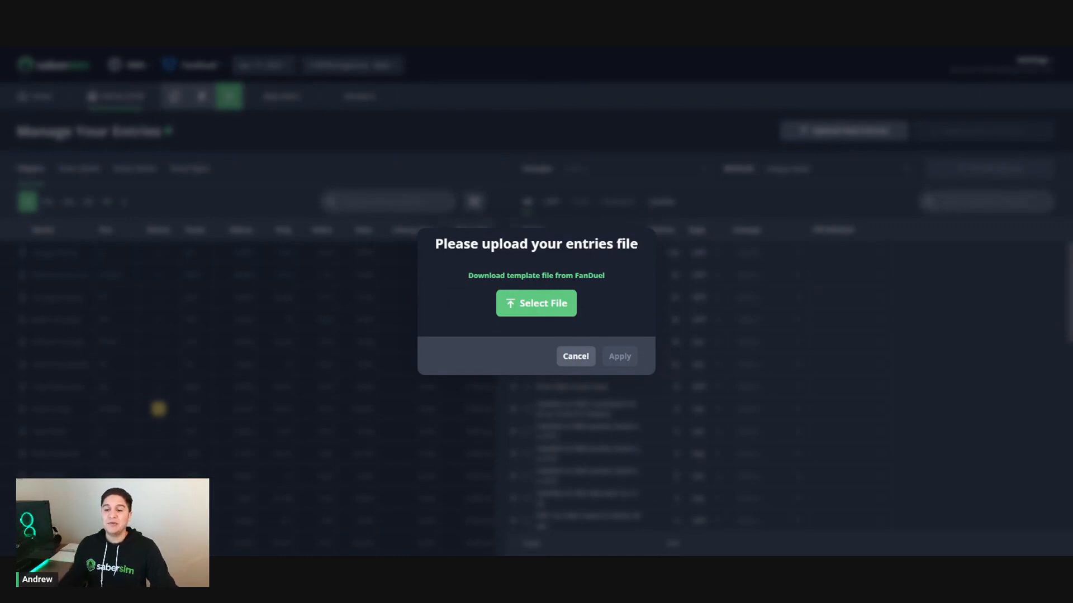
left_click(535, 311)
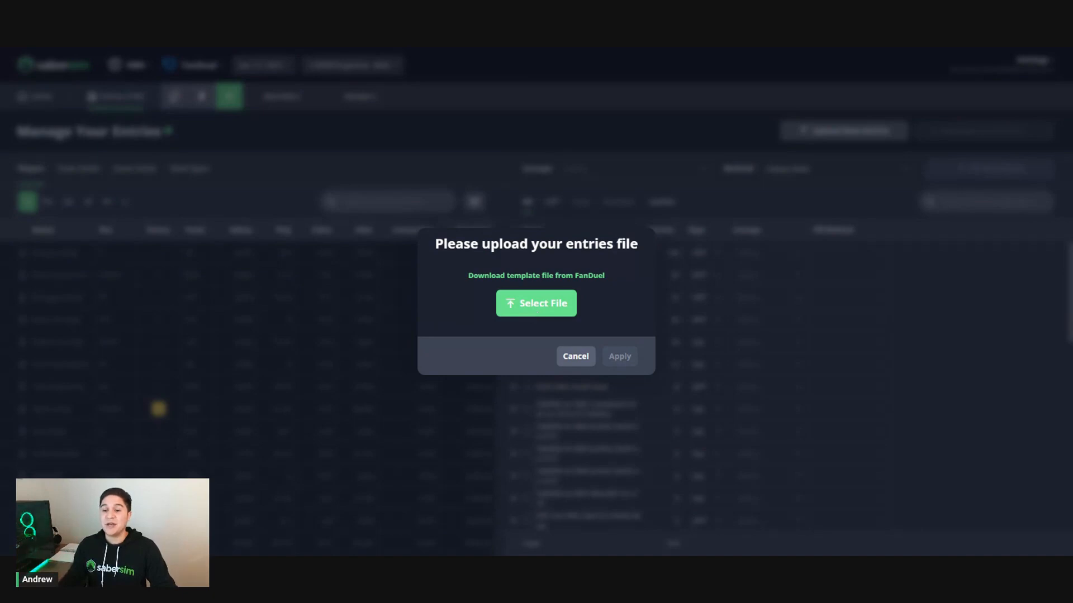
left_click(614, 358)
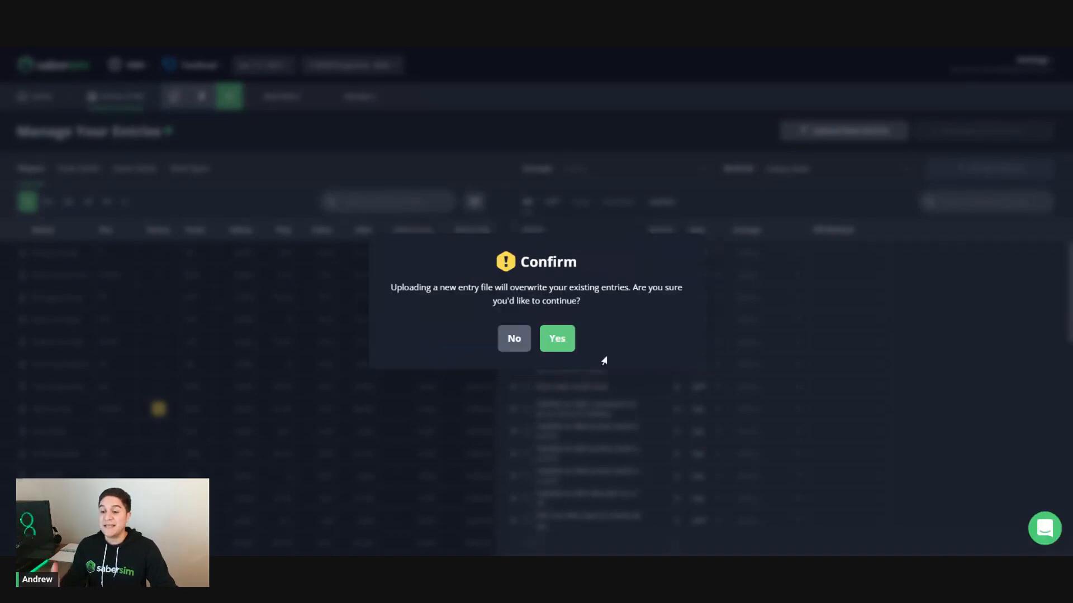
left_click(556, 340)
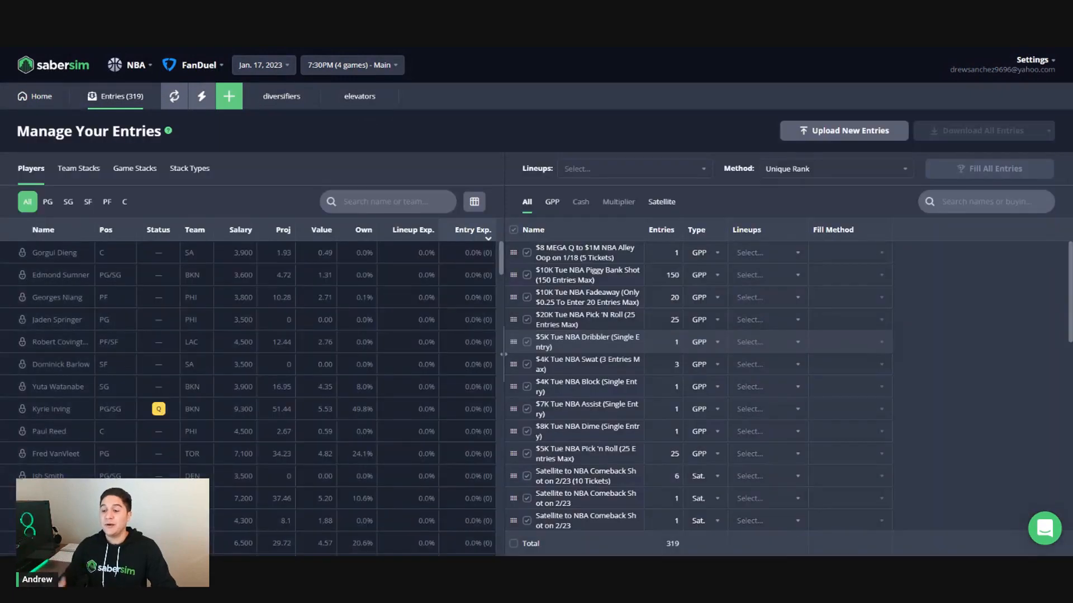
Step: Sort the contests by number of entries, largest first, and widen the Name column to fit the full contest names
left_click(658, 230)
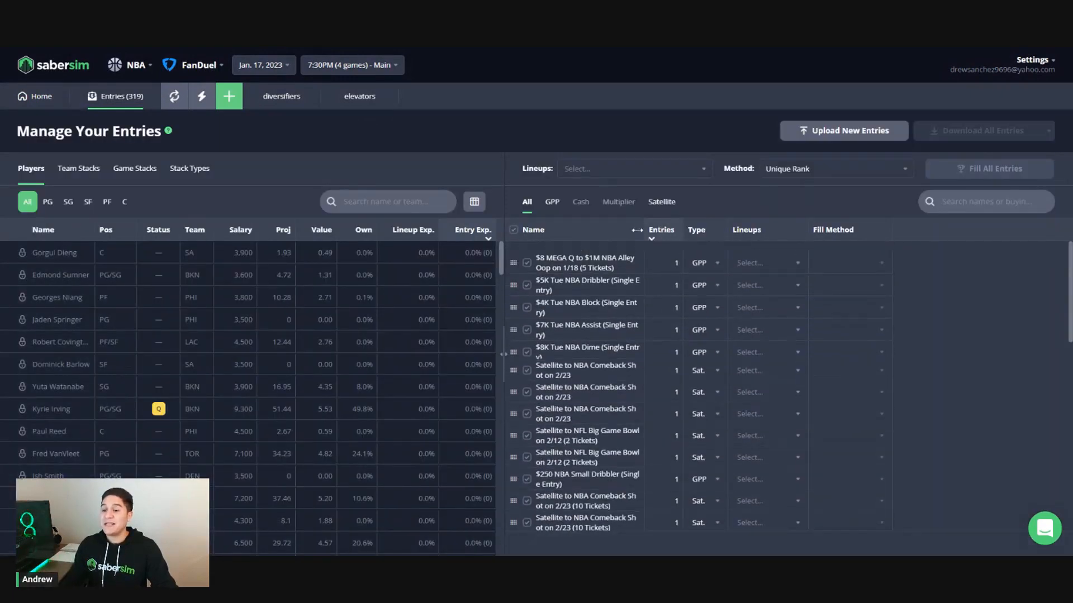
left_click_drag(643, 231, 774, 240)
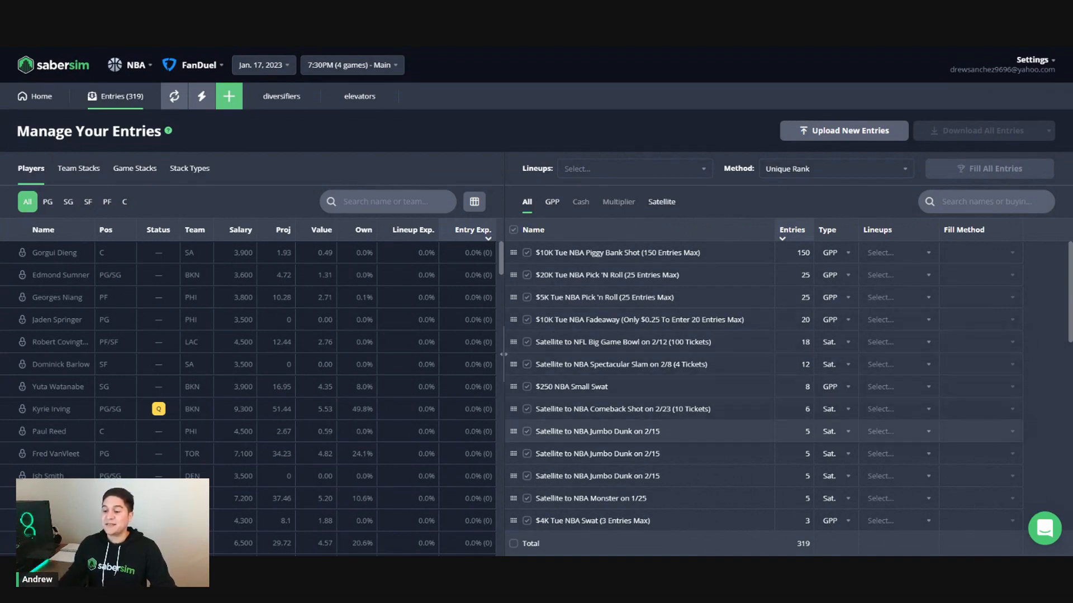
scroll(642, 432, "down", 10)
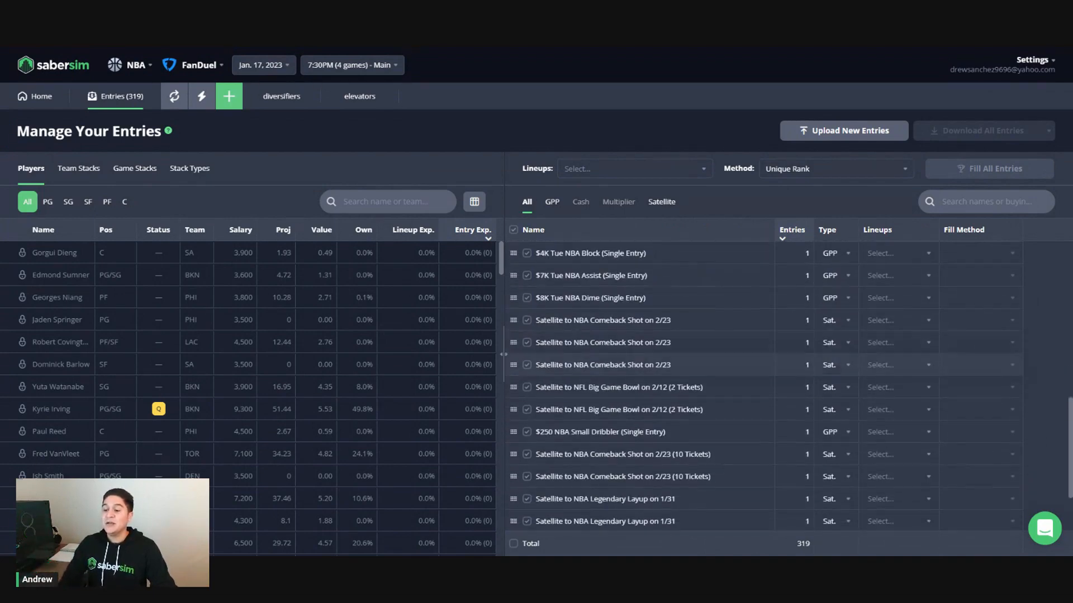
scroll(642, 387, "up", 10)
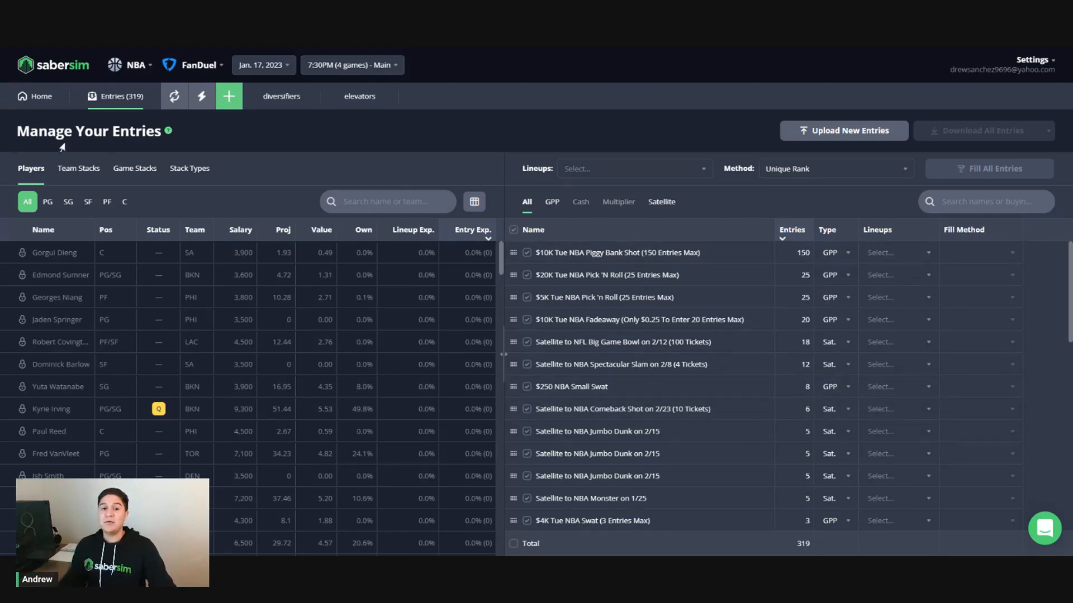
Step: Open the diversifiers build and examine its contest type and slider settings
left_click(47, 101)
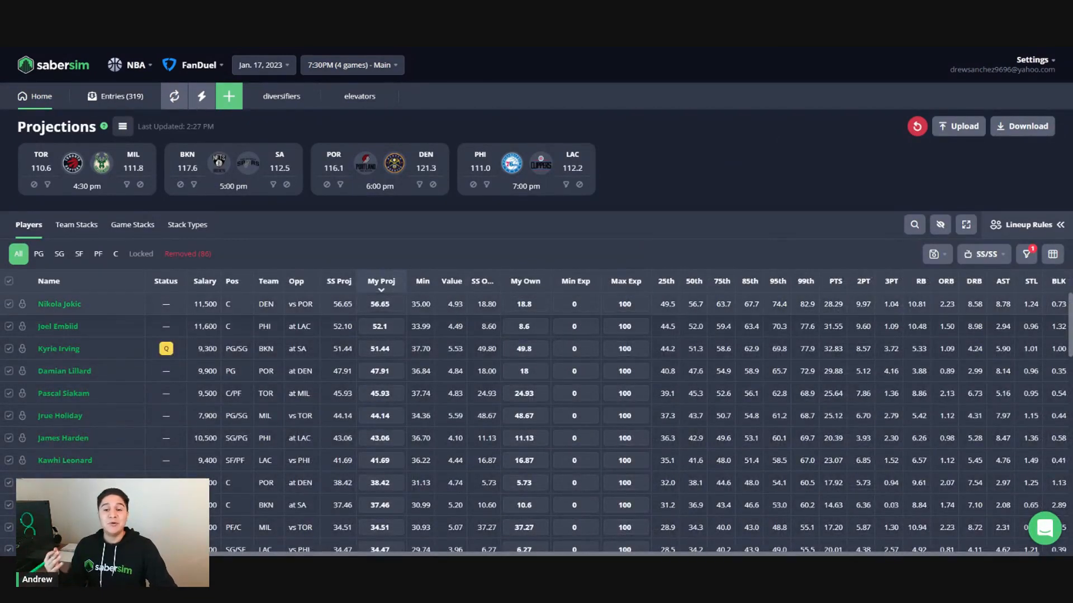
left_click(281, 97)
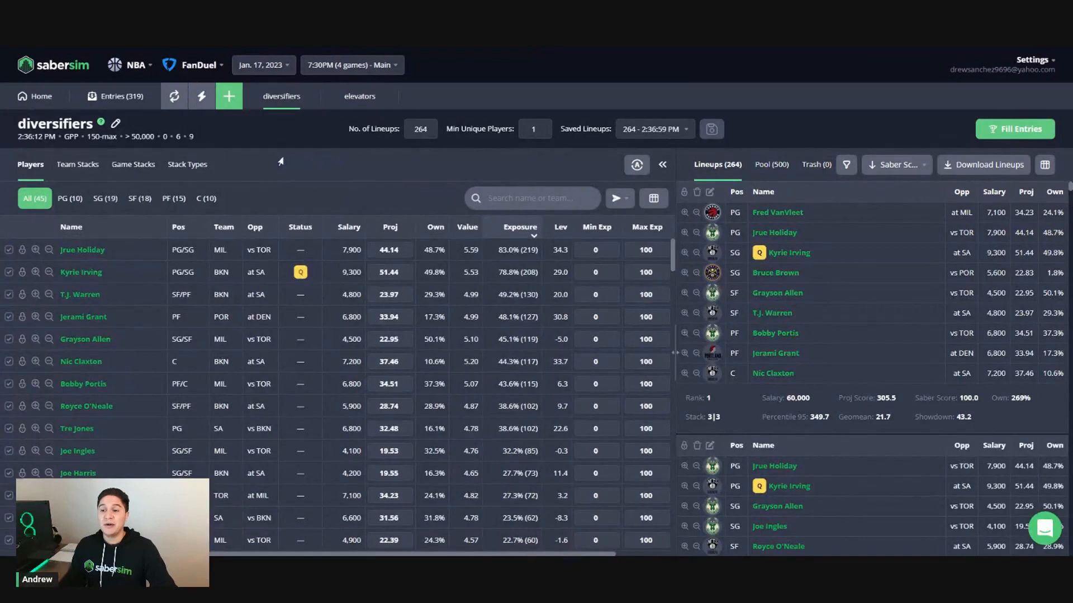
mouse_move(101, 121)
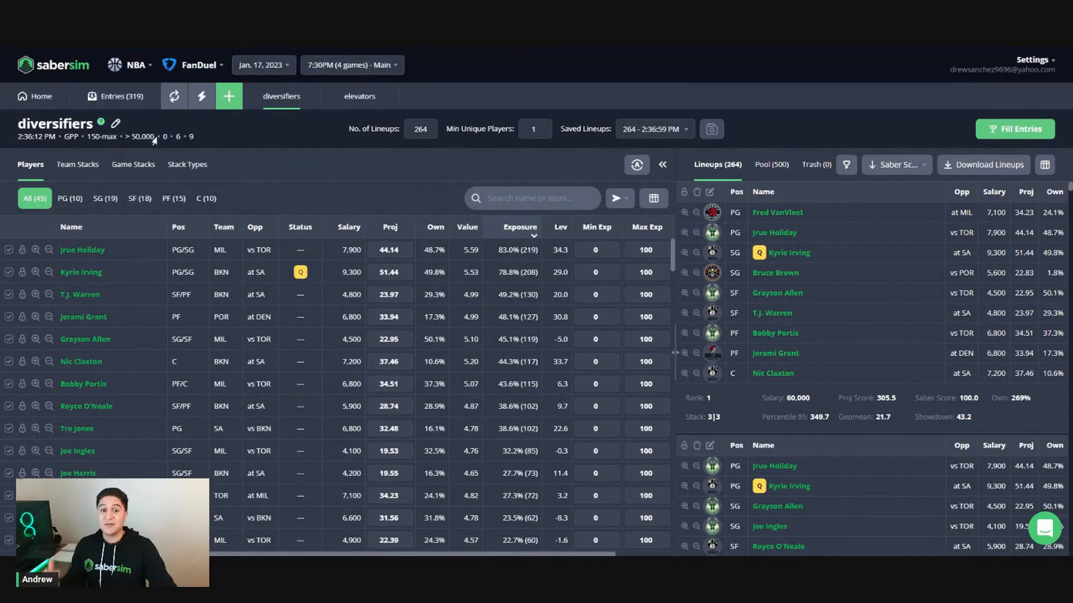
mouse_move(351, 100)
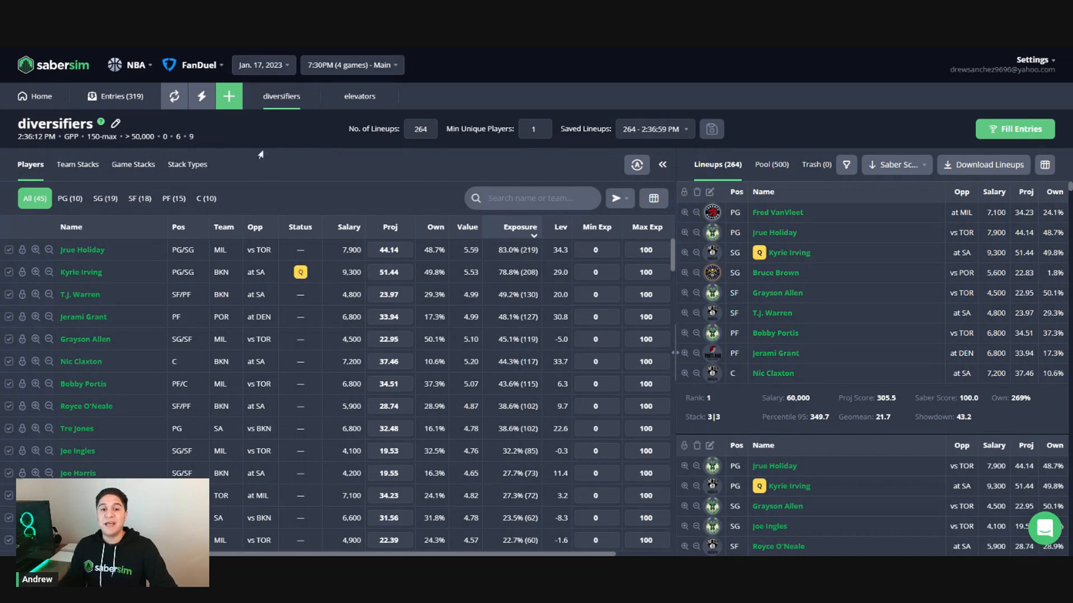
Step: Review the uploaded contests and their entry limits on the entries page, from the largest to the single-entry ones
left_click(116, 98)
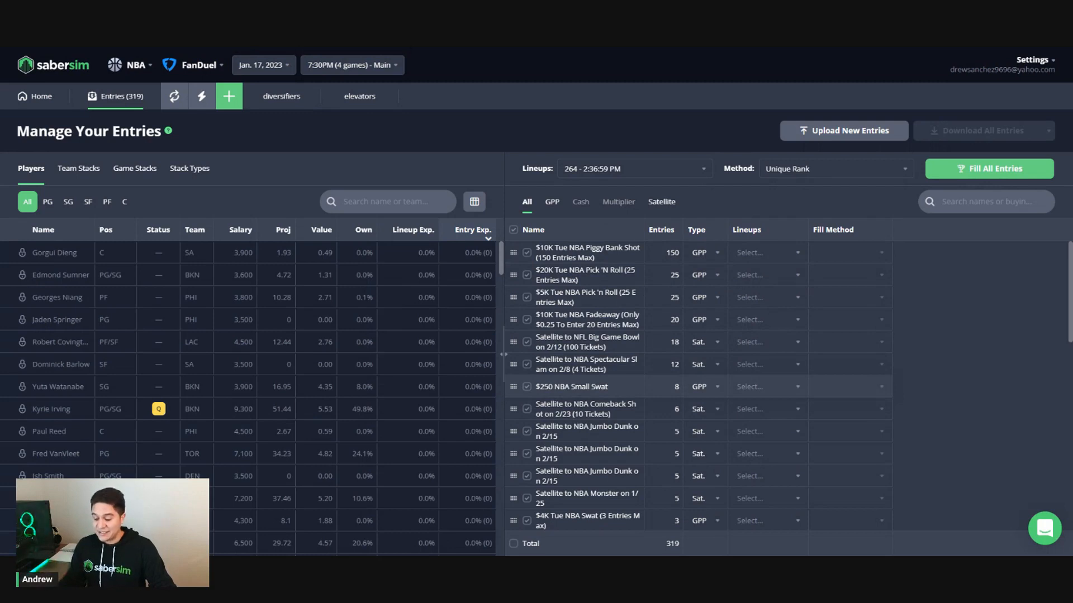
scroll(698, 385, "down", 2)
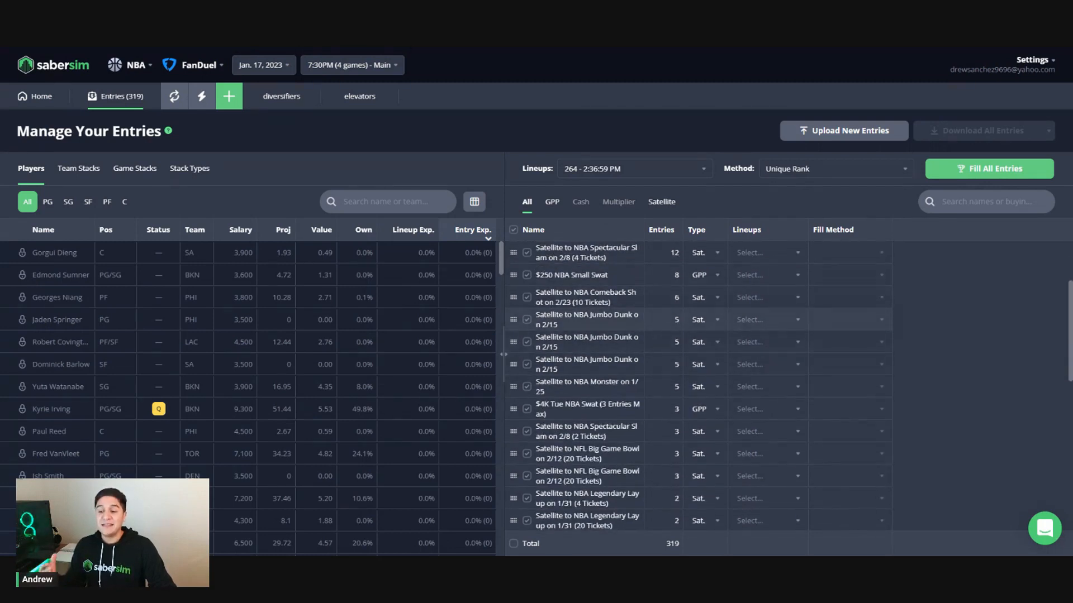
scroll(698, 320, "down", 2)
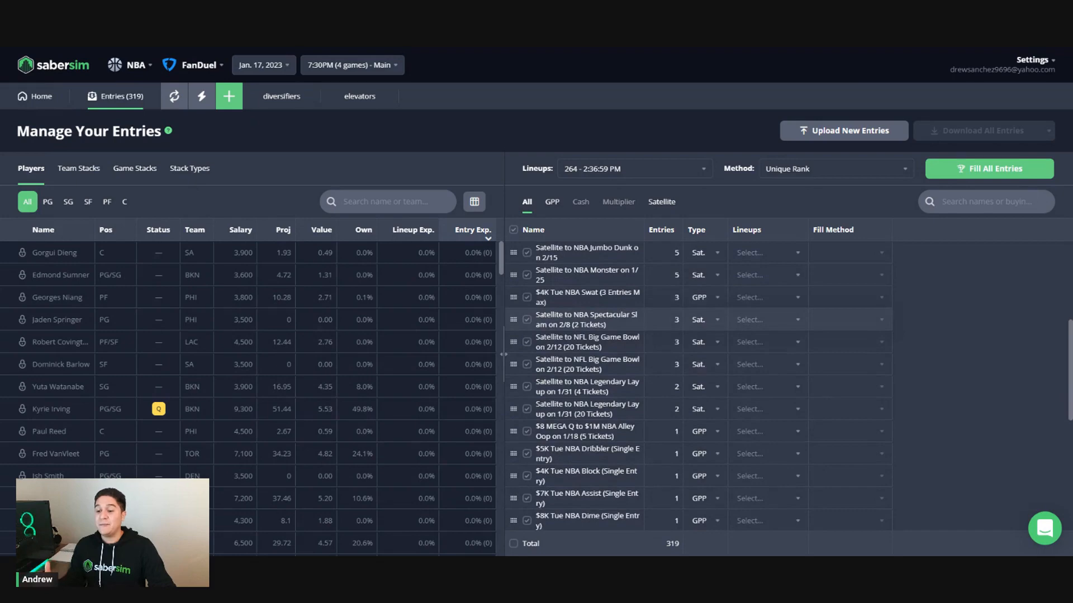
scroll(698, 386, "down", 1)
scroll(698, 385, "up", 5)
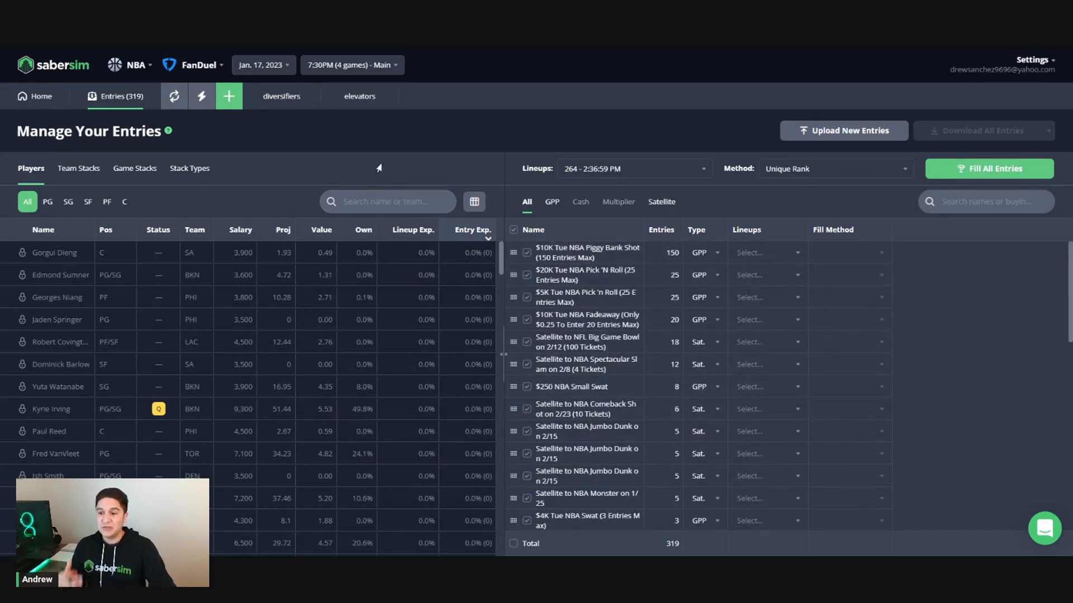
Step: Return to the diversifiers build and open the window for filling entries with its saved lineups
left_click(288, 110)
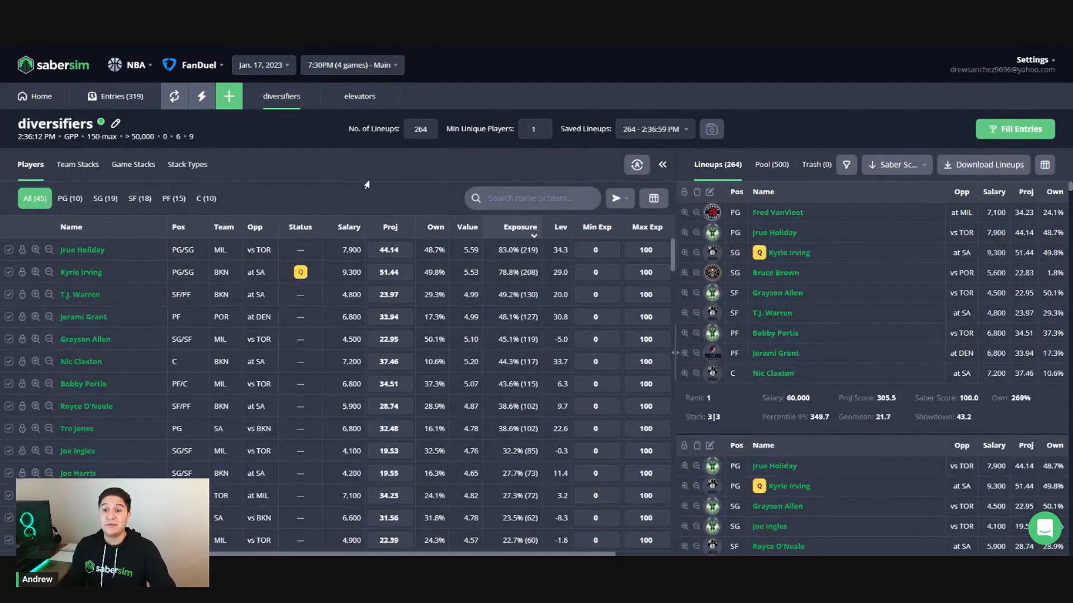
left_click(418, 131)
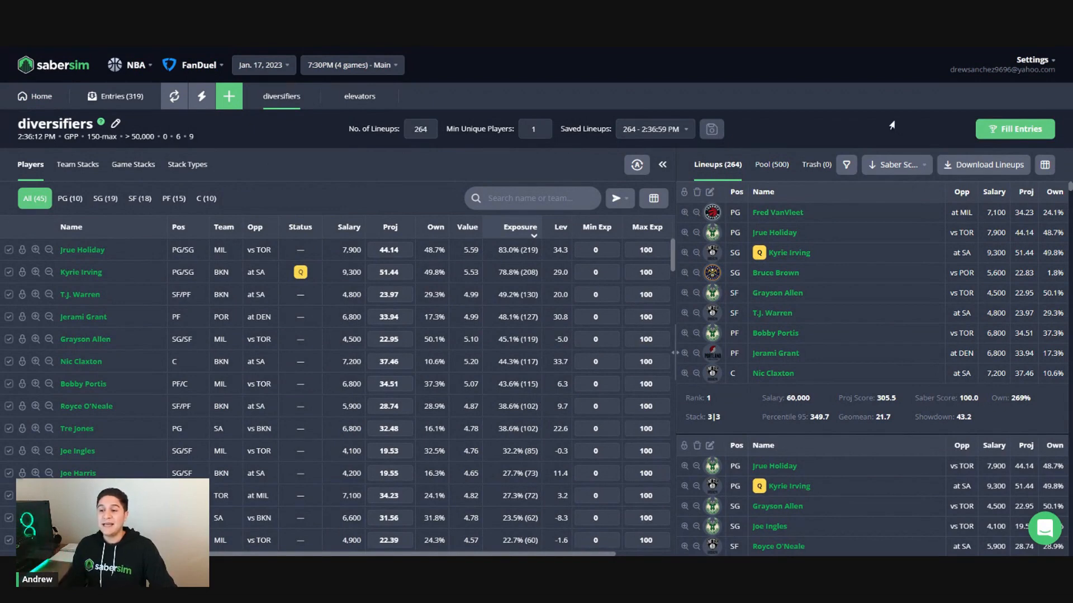
left_click(991, 137)
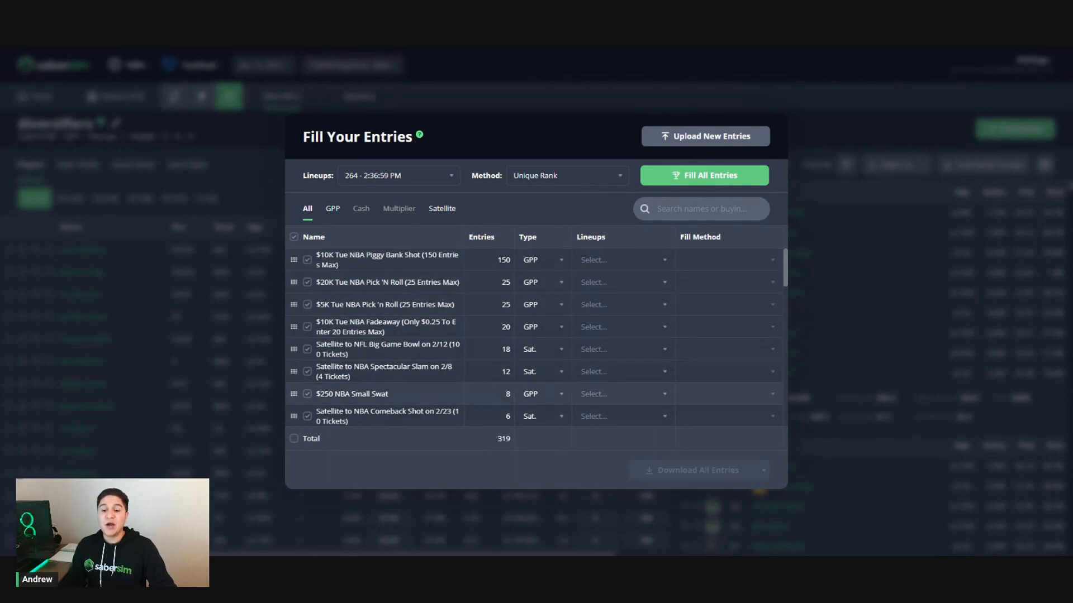
scroll(533, 396, "down", 5)
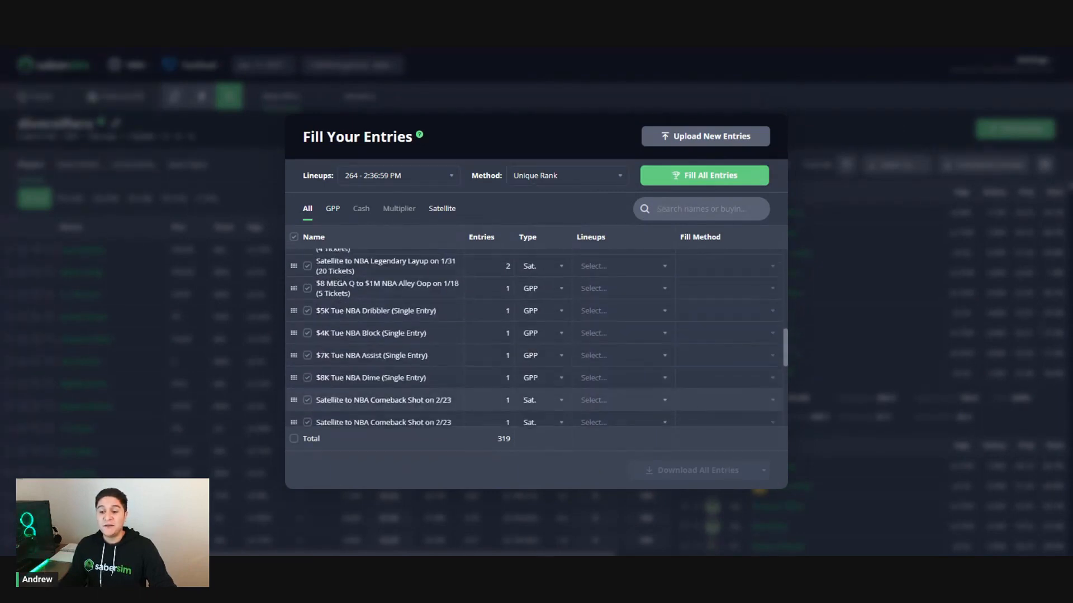
scroll(293, 246, "up", 5)
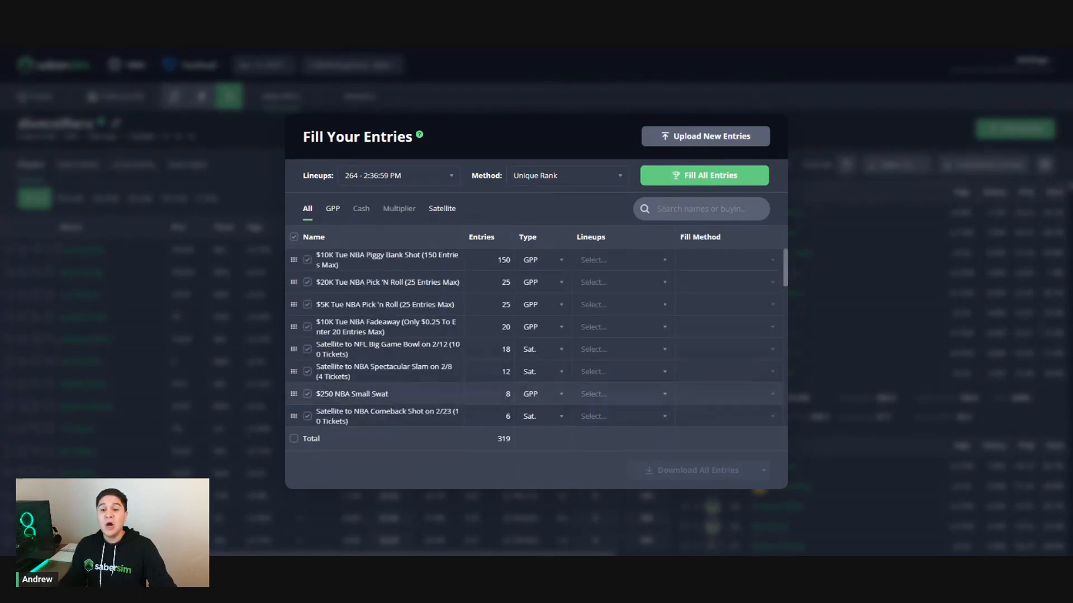
Step: Clear the full contest selection and select only the eight contests from the $10K Piggy Bank Shot down to the six-entry Comeback Shot satellite
left_click(292, 239)
left_click(307, 260)
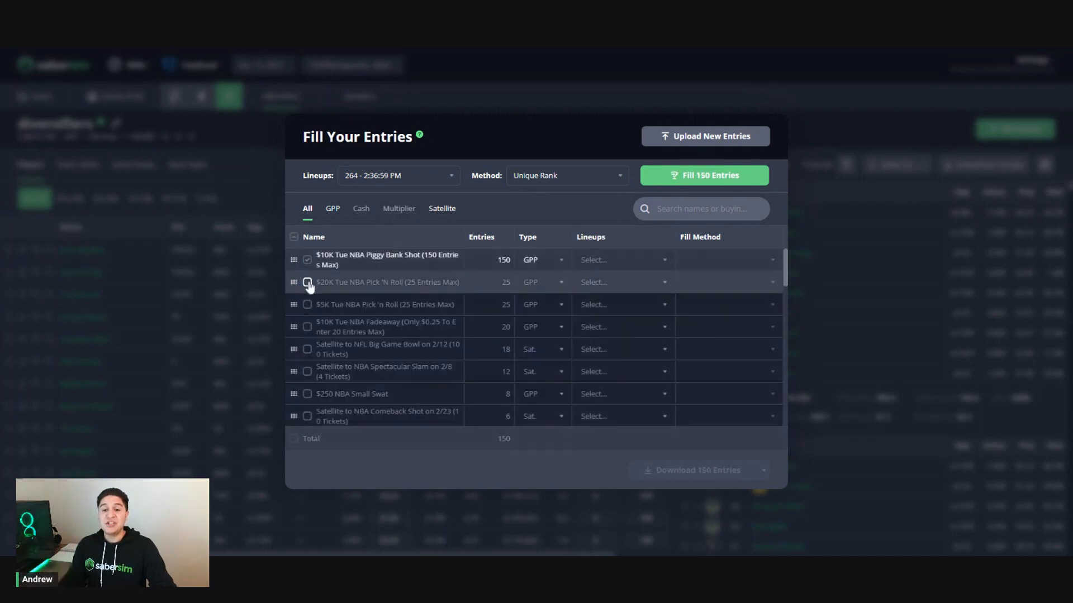
left_click(307, 282)
left_click(307, 305)
left_click(307, 327)
left_click(307, 349)
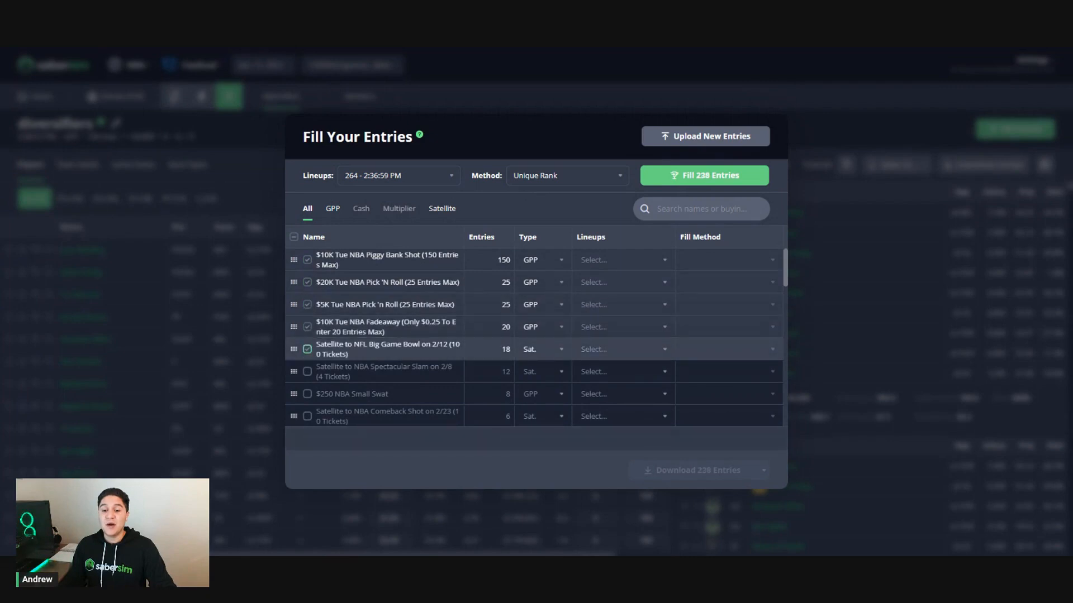
left_click(307, 372)
left_click(307, 393)
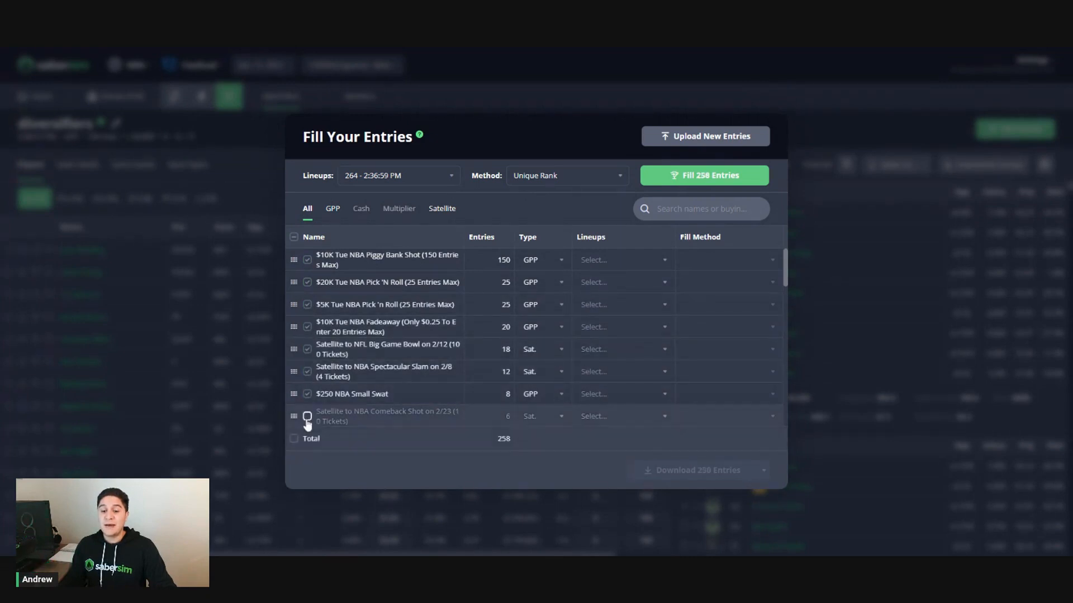
left_click(307, 416)
scroll(306, 423, "down", 1)
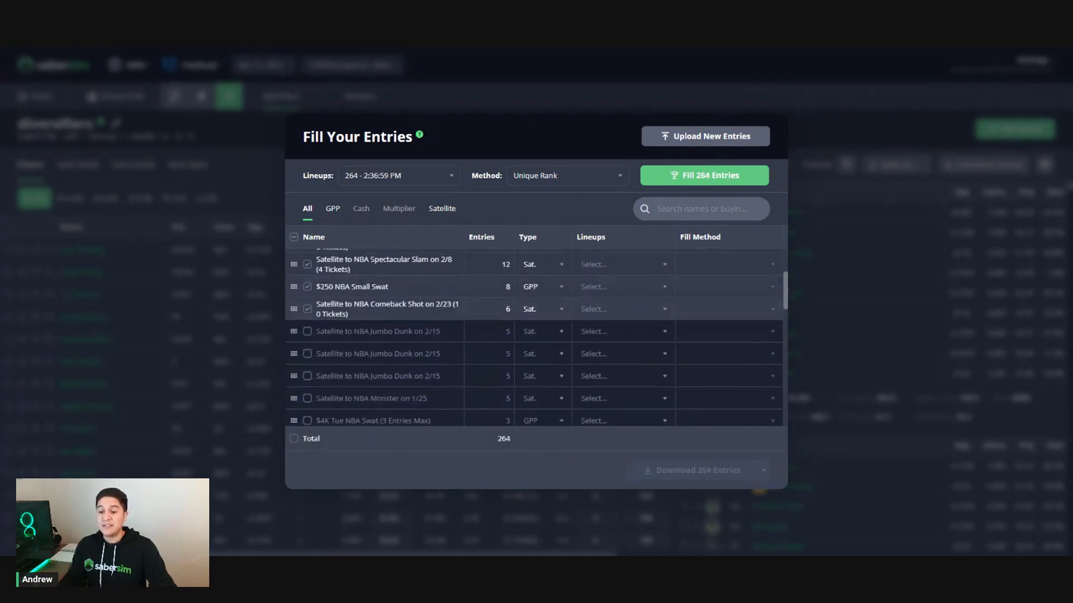
scroll(536, 326, "up", 3)
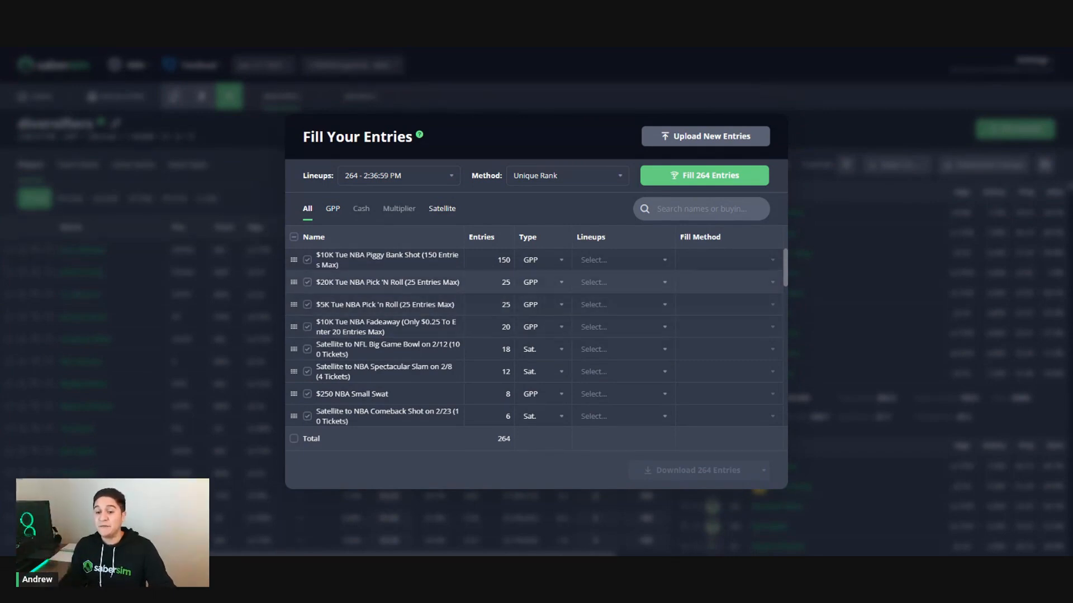
Step: Move the $20K Tue NBA Pick 'N Roll to first place and fill the selected contests with the 264 lineups by Unique Rank
left_click_drag(294, 283, 304, 261)
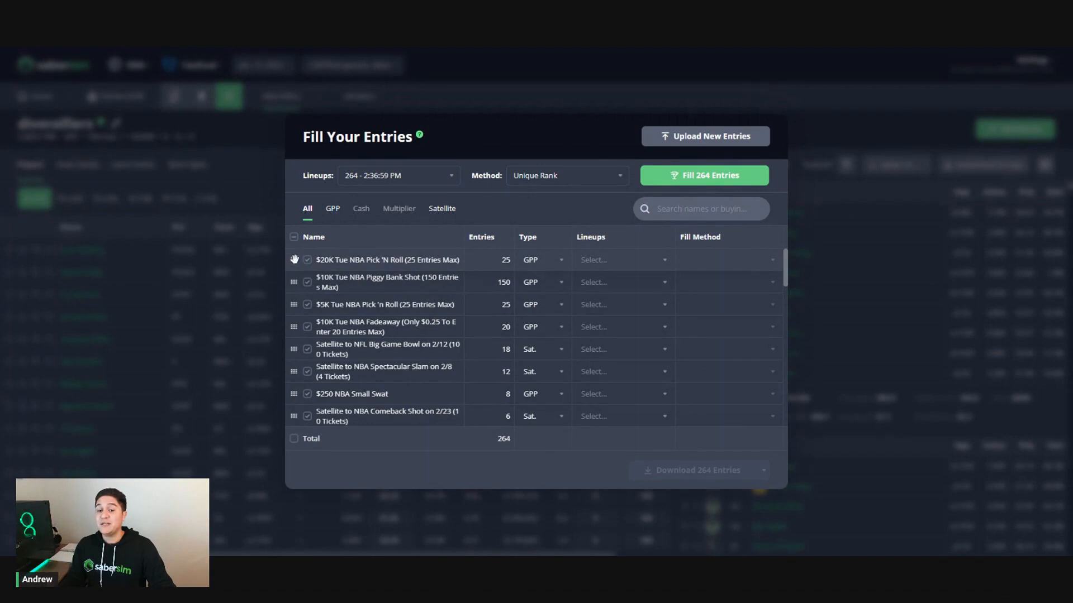
mouse_move(294, 259)
left_mouse_down()
mouse_move(296, 292)
mouse_move(303, 261)
left_mouse_up()
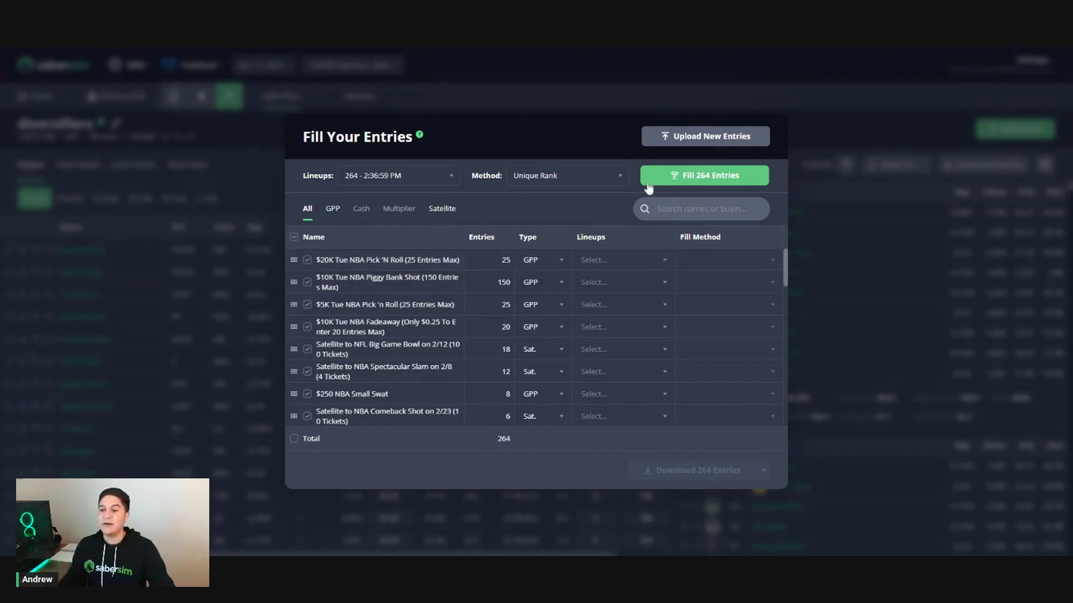
left_click(678, 178)
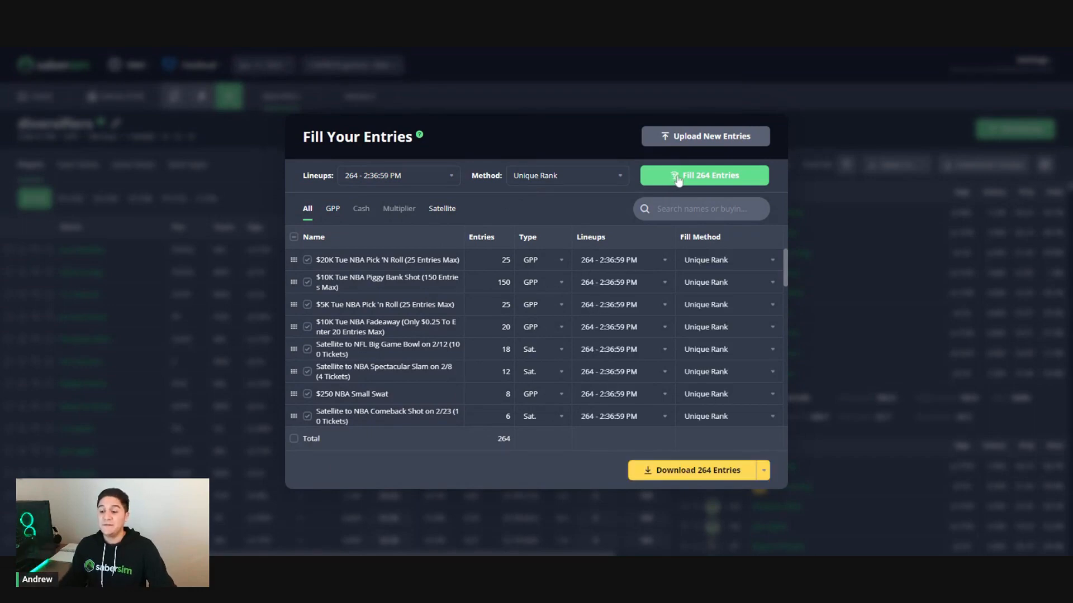
scroll(558, 310, "down", 3)
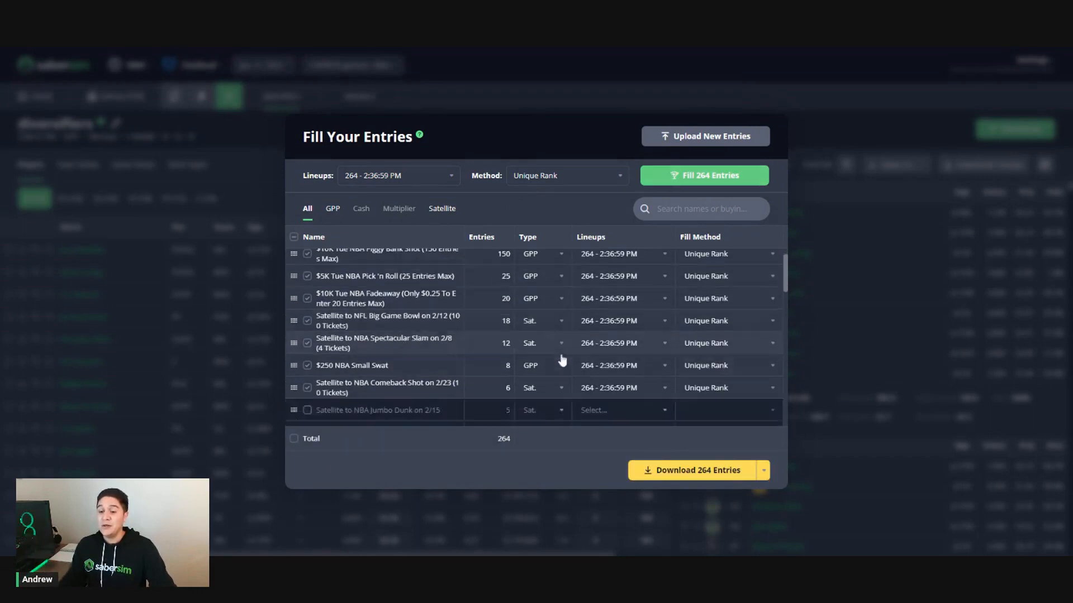
scroll(541, 363, "up", 4)
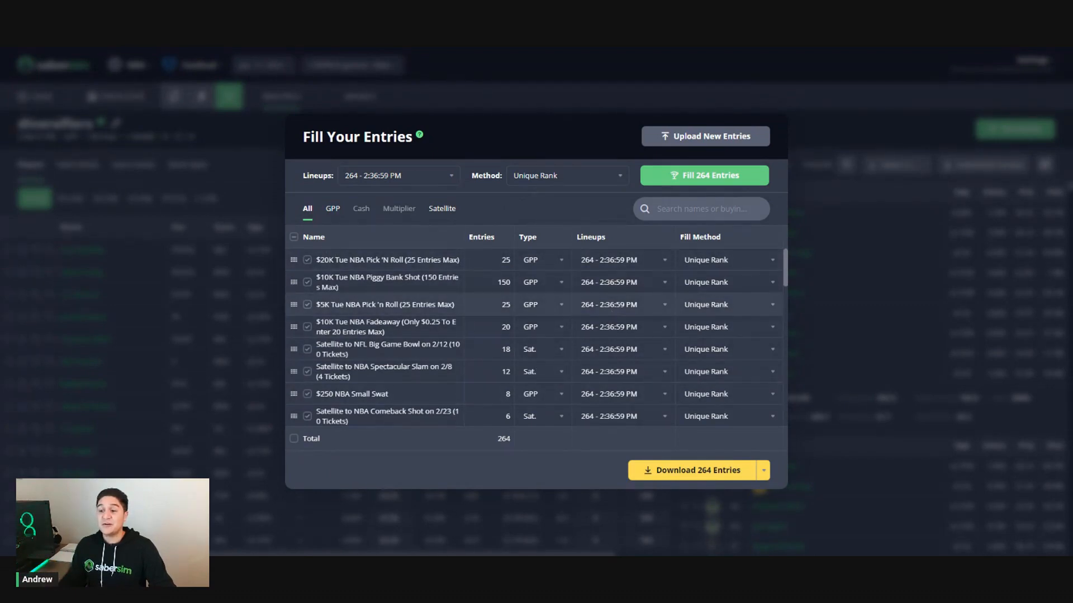
Step: Switch to the elevators build, open its entry filling window and look through the contest list
left_click(558, 100)
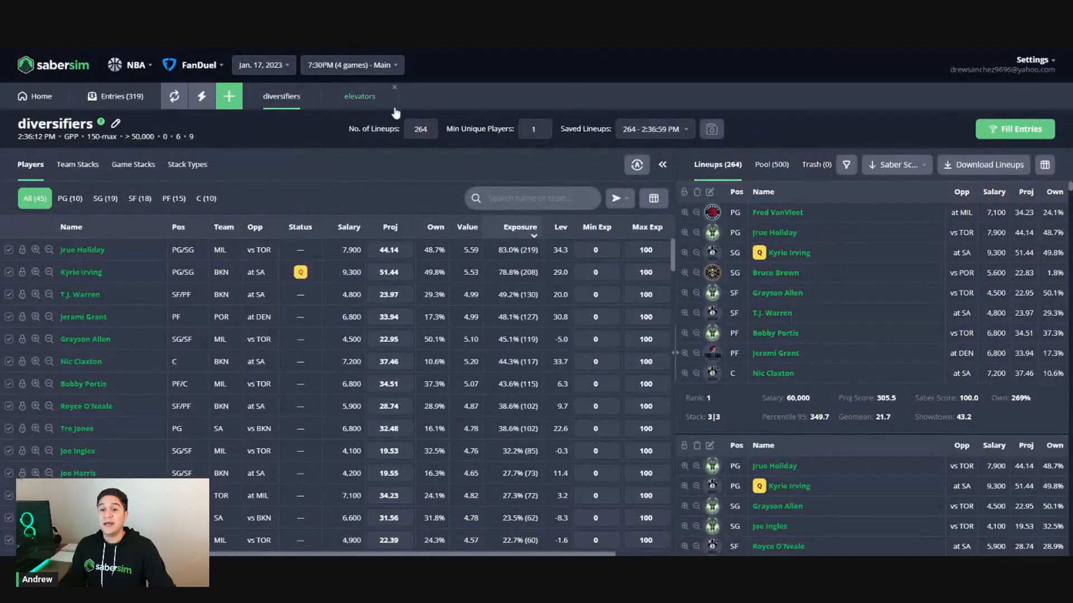
left_click(360, 102)
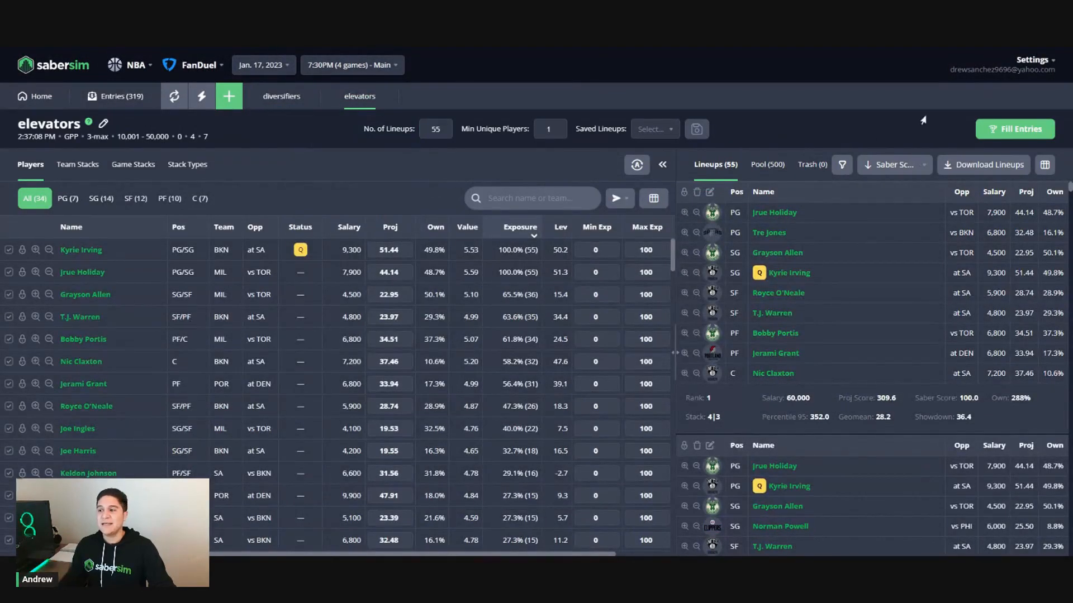
left_click(1013, 129)
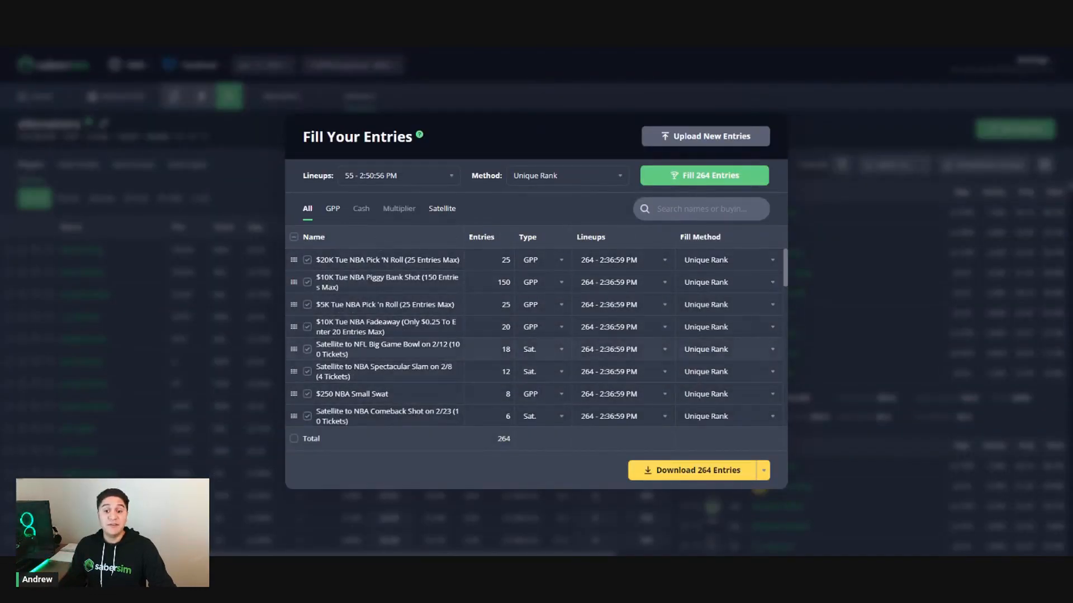
scroll(391, 336, "down", 15)
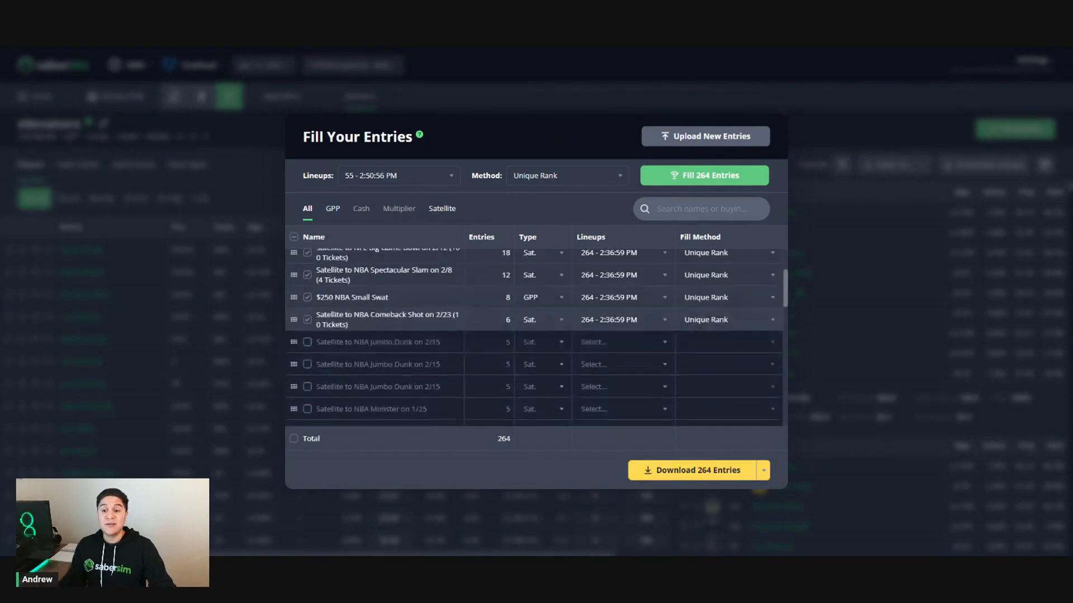
scroll(533, 337, "up", 10)
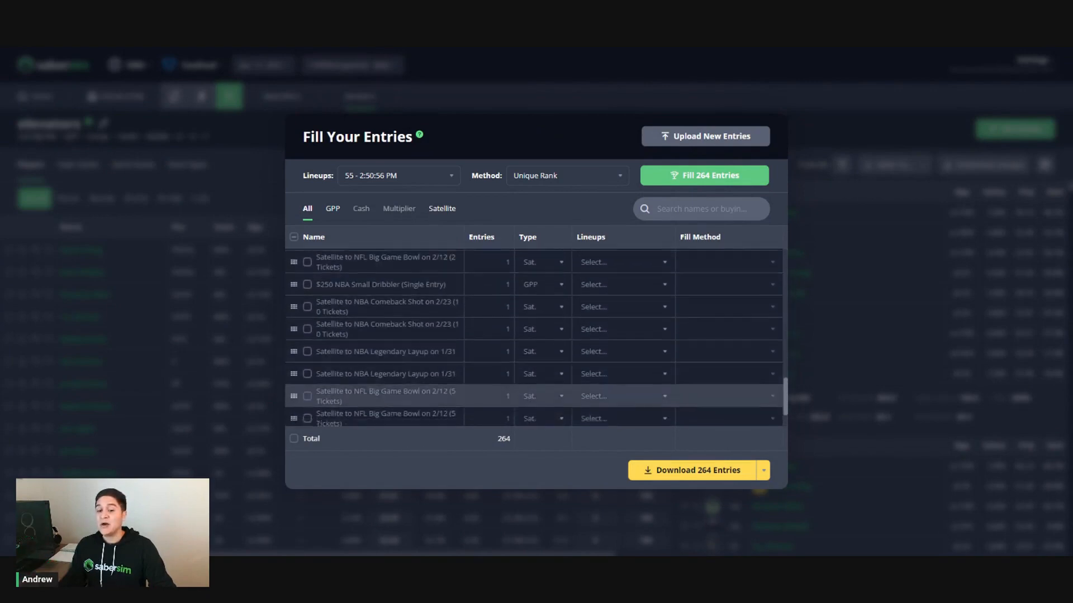
scroll(534, 338, "up", 3)
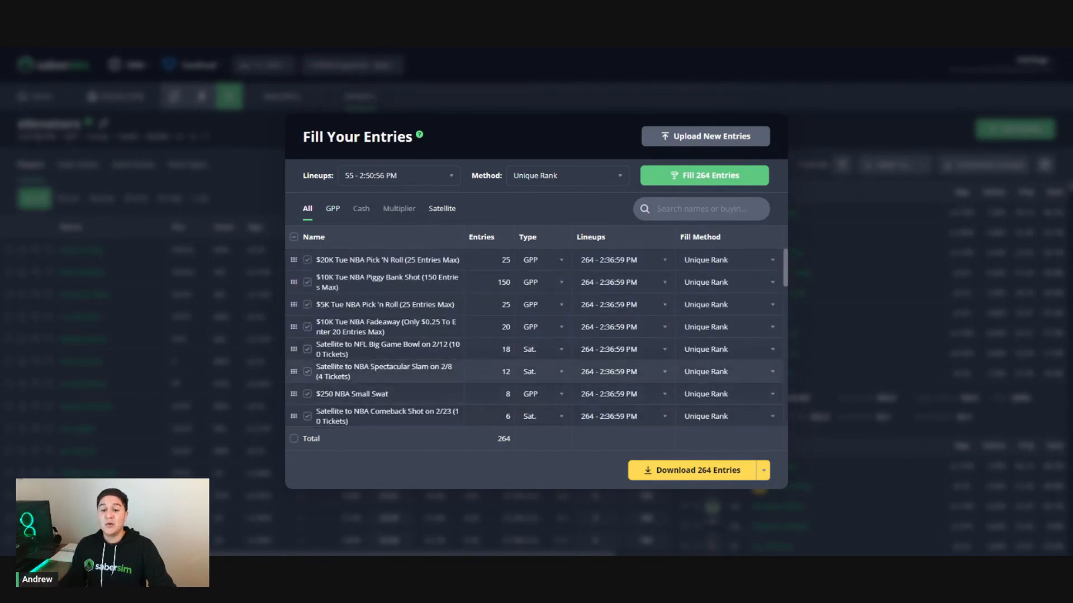
Step: Select all contests in the list, including the ones with five or fewer entries
left_click(294, 237)
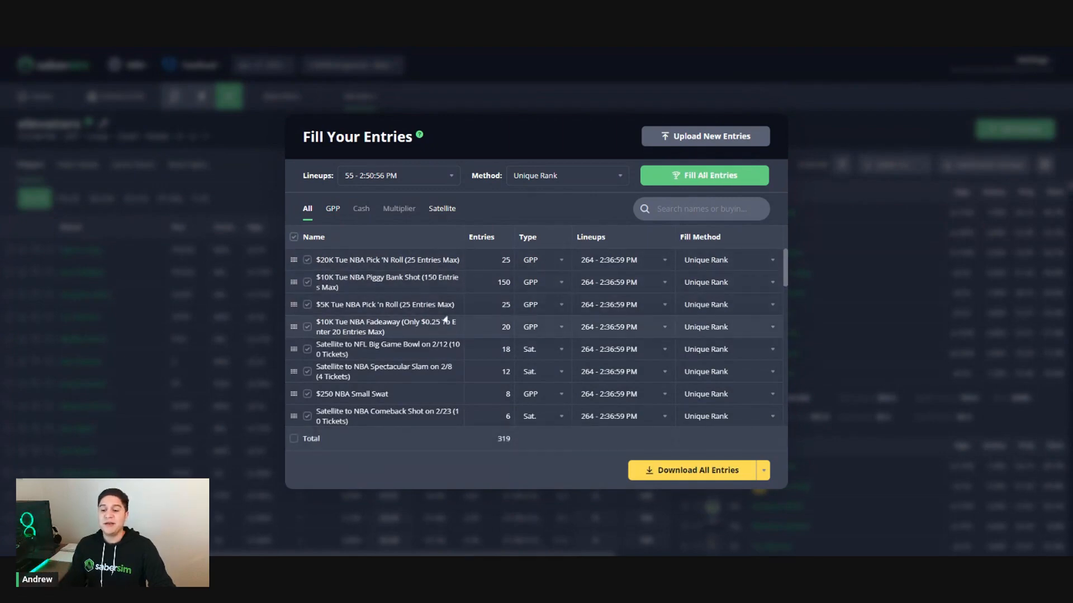
scroll(445, 320, "down", 3)
scroll(445, 320, "up", 3)
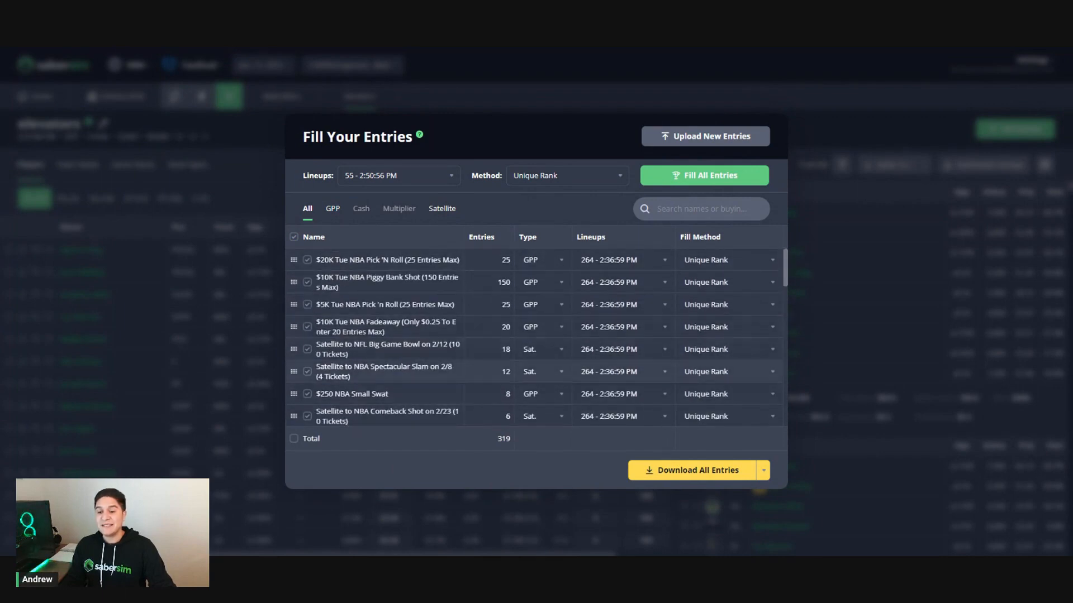
scroll(445, 335, "down", 10)
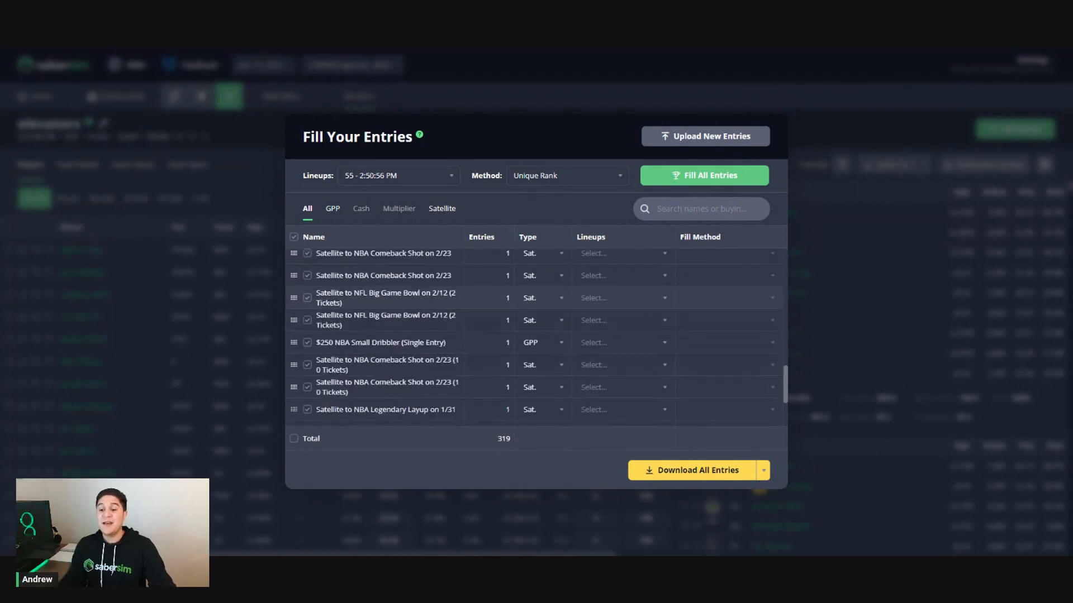
scroll(535, 337, "up", 5)
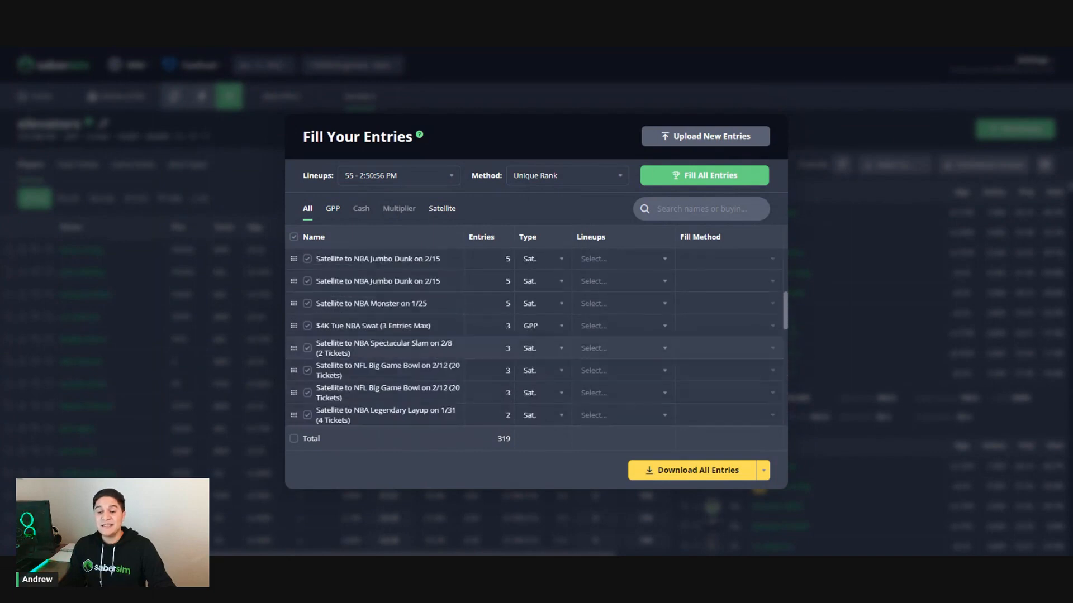
scroll(535, 337, "up", 5)
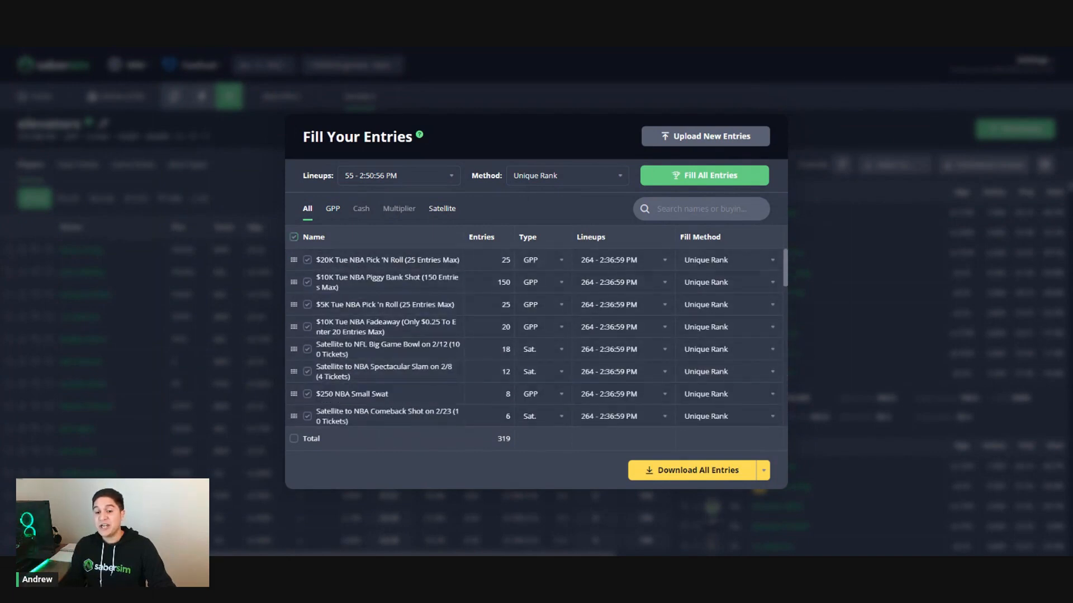
Step: Deselect the eight contests already filled with the 264 diversifiers lineups, from the $20K Pick 'N Roll to the six-entry Comeback Shot satellite
left_click(308, 260)
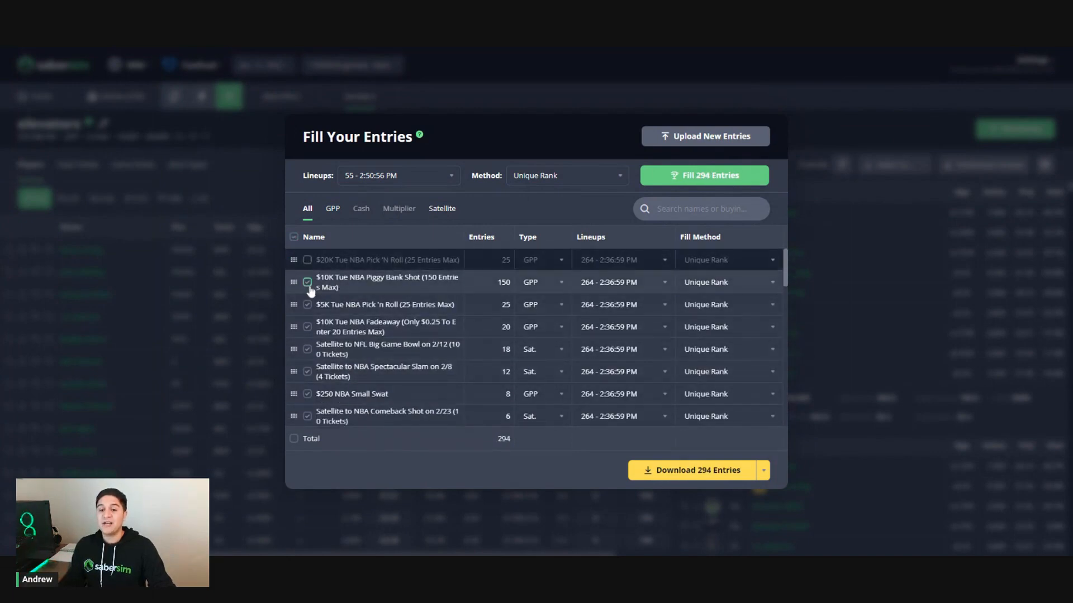
left_click(308, 282)
left_click(307, 305)
left_click(307, 327)
left_click(307, 349)
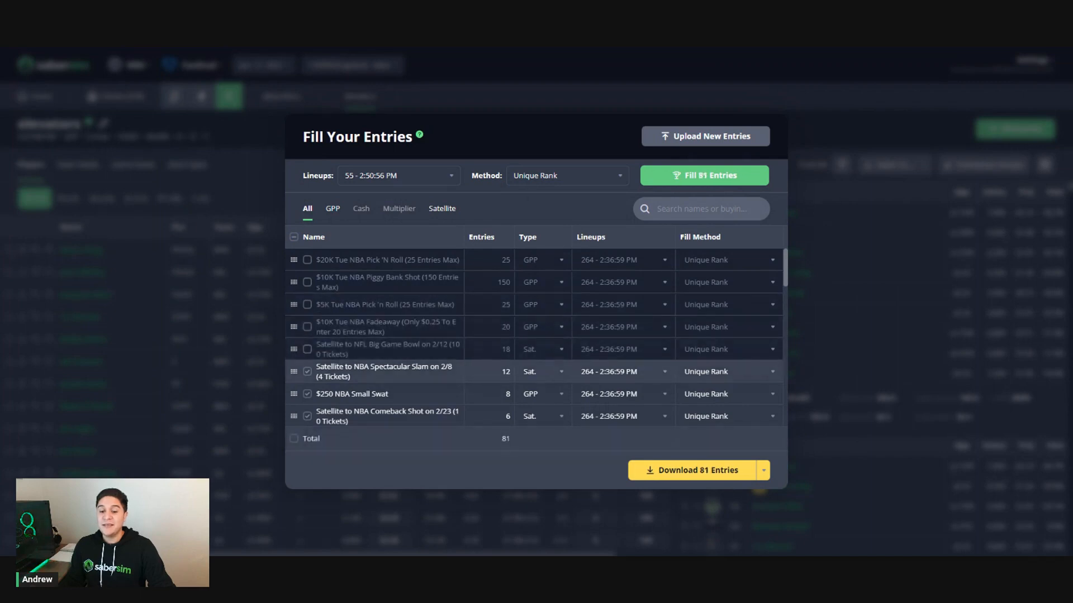
left_click(307, 371)
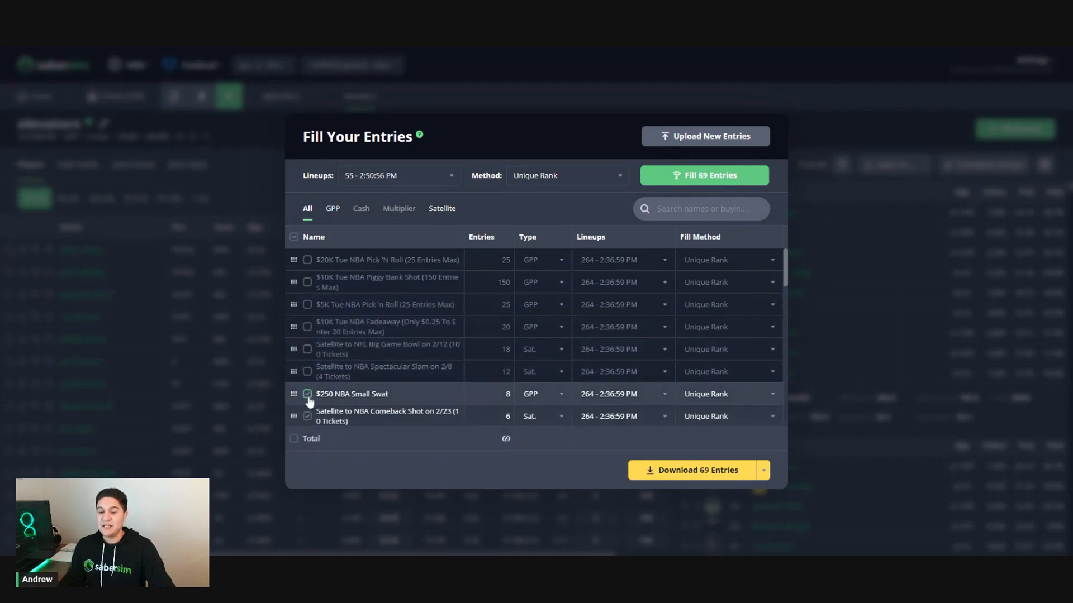
left_click(307, 393)
left_click(307, 416)
Step: Fill the remaining smaller contests with the 55 elevators lineups using the Unique Rank method
scroll(391, 369, "down", 3)
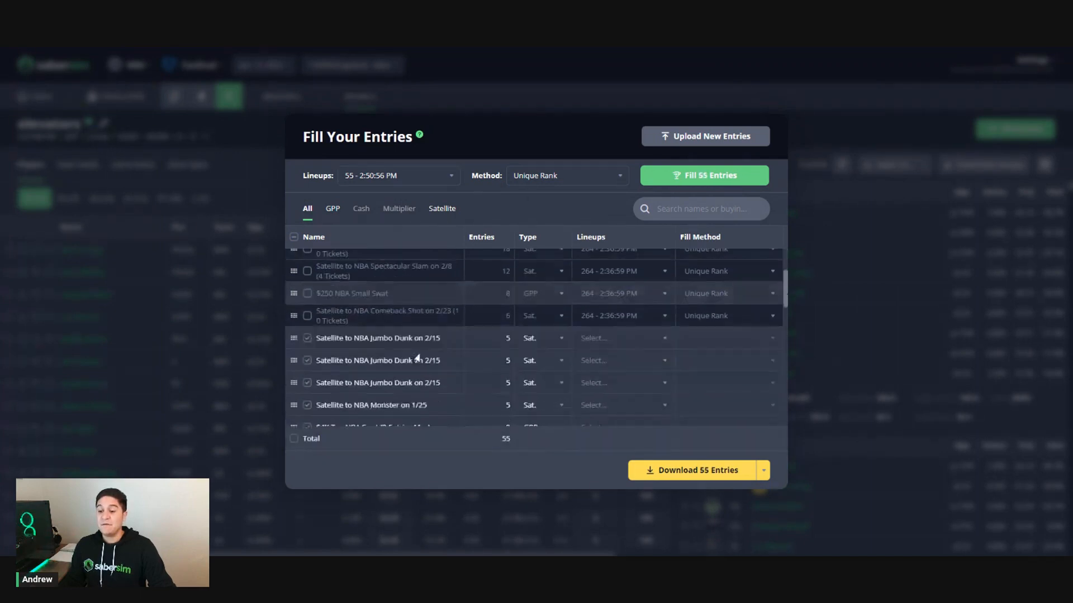
scroll(417, 358, "down", 3)
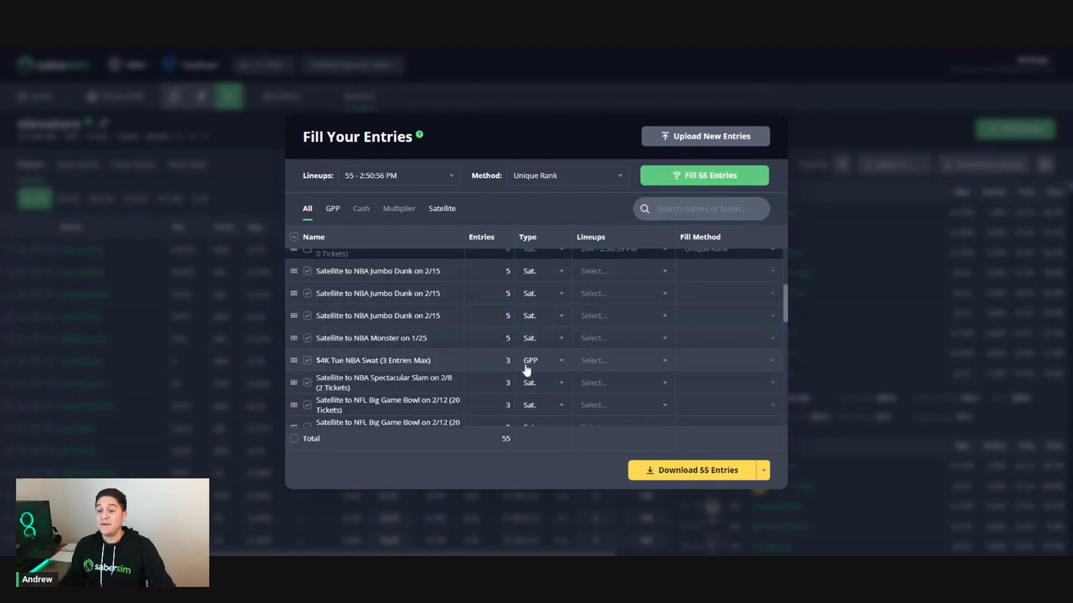
scroll(654, 357, "down", 3)
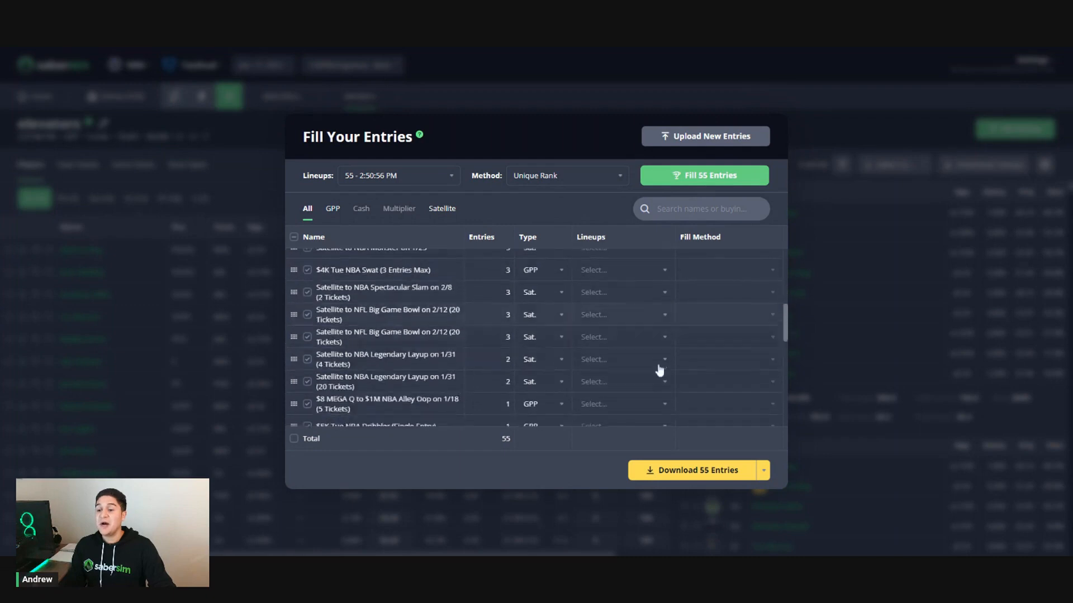
scroll(659, 370, "down", 3)
scroll(659, 375, "up", 4)
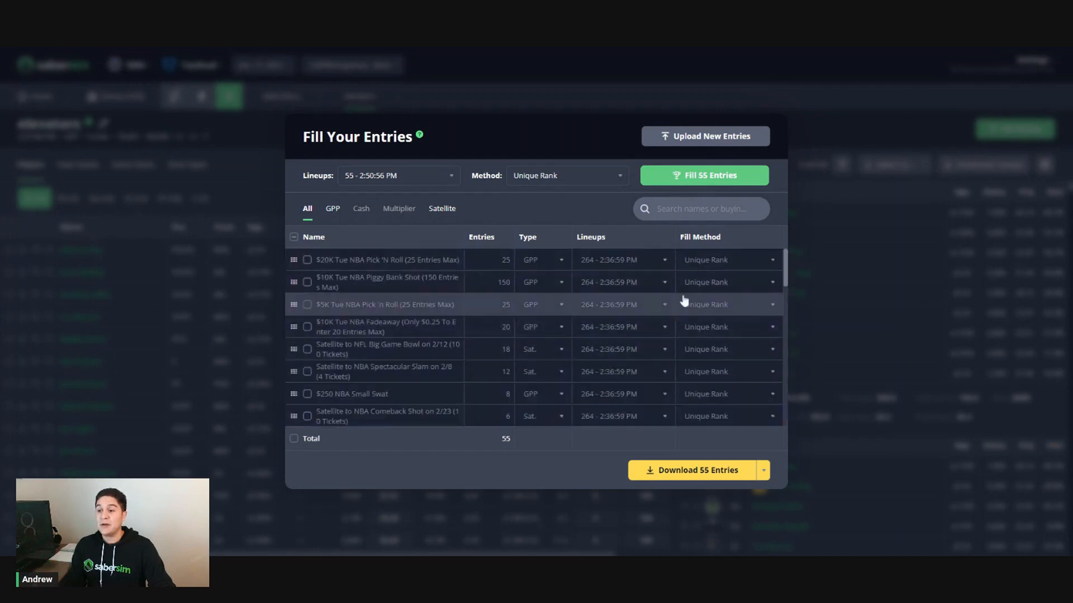
left_click(702, 175)
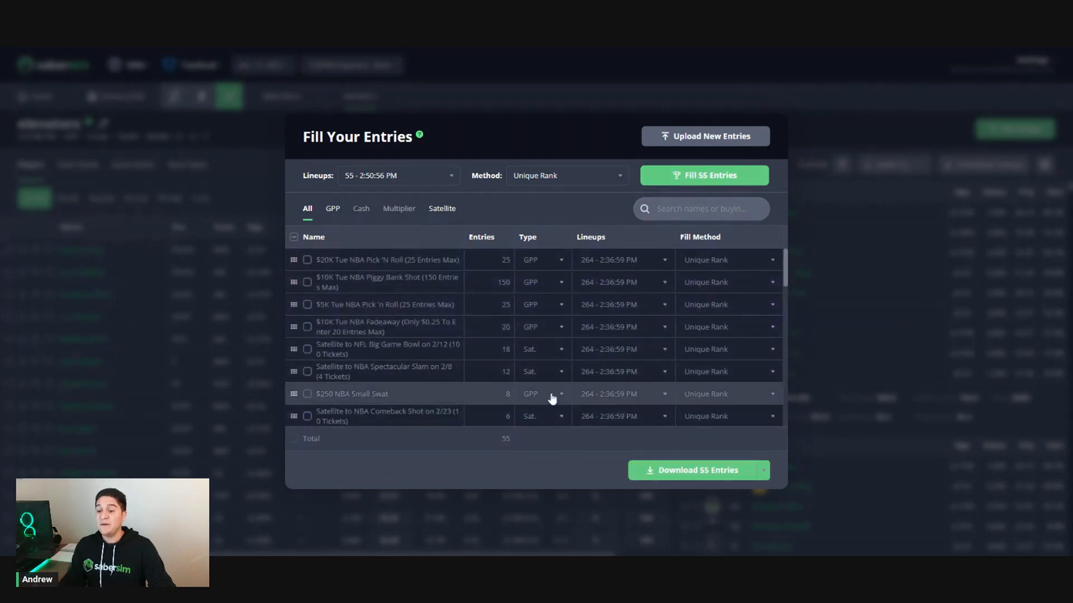
Step: Review the lineup sets assigned to the smaller and larger contests, and reselect all contests for download
scroll(552, 398, "down", 3)
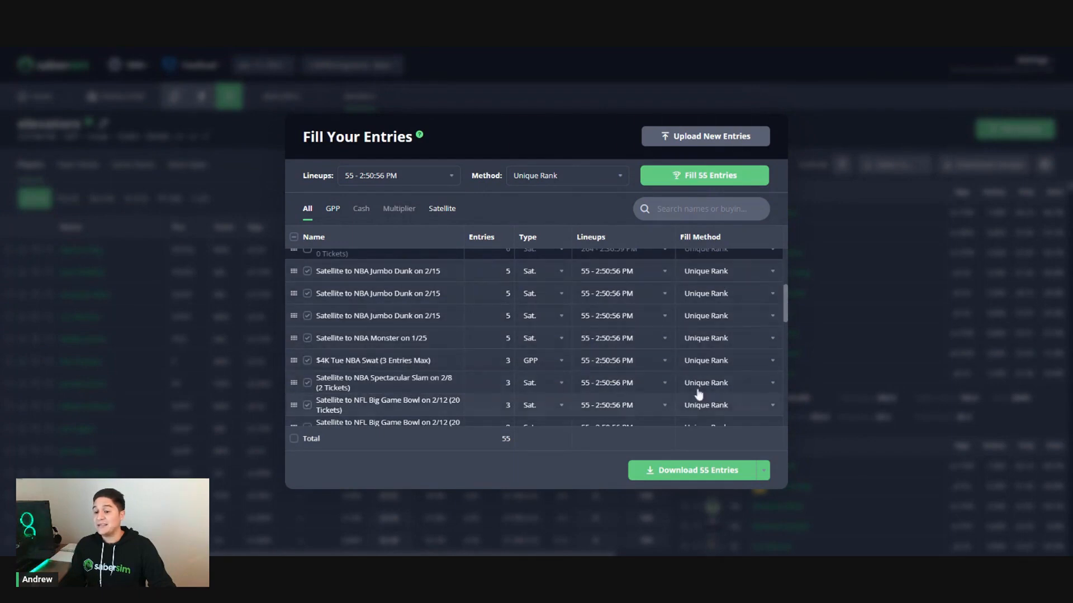
scroll(696, 380, "down", 5)
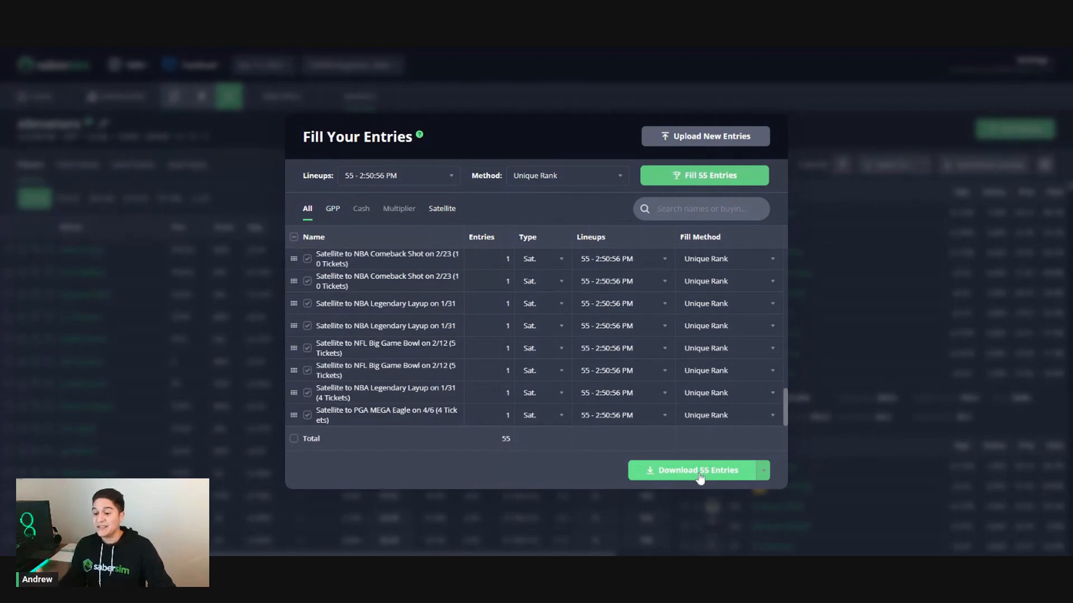
scroll(584, 409, "up", 6)
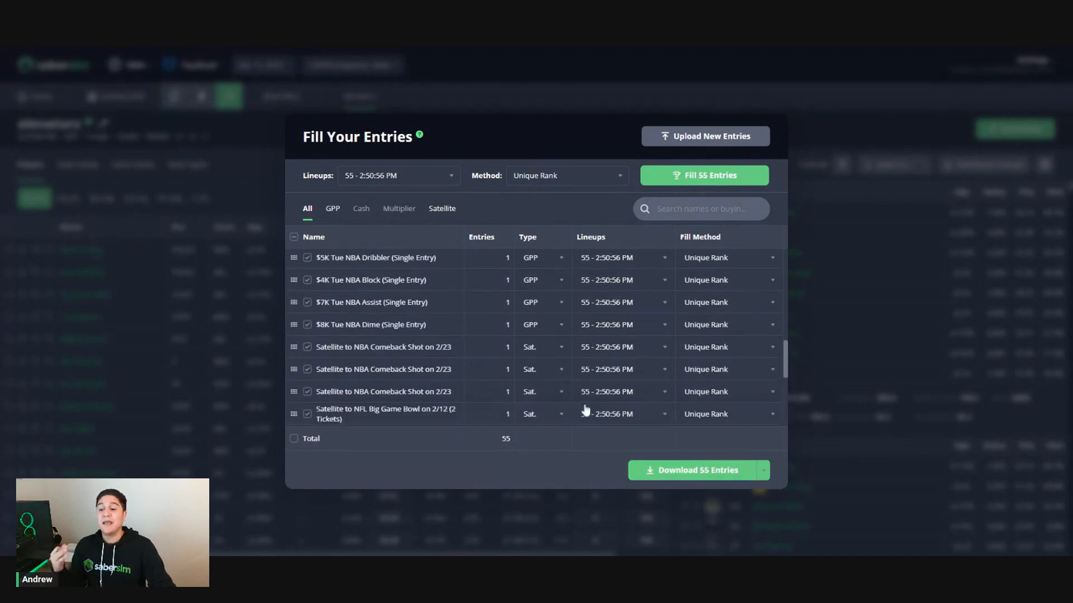
scroll(584, 409, "up", 8)
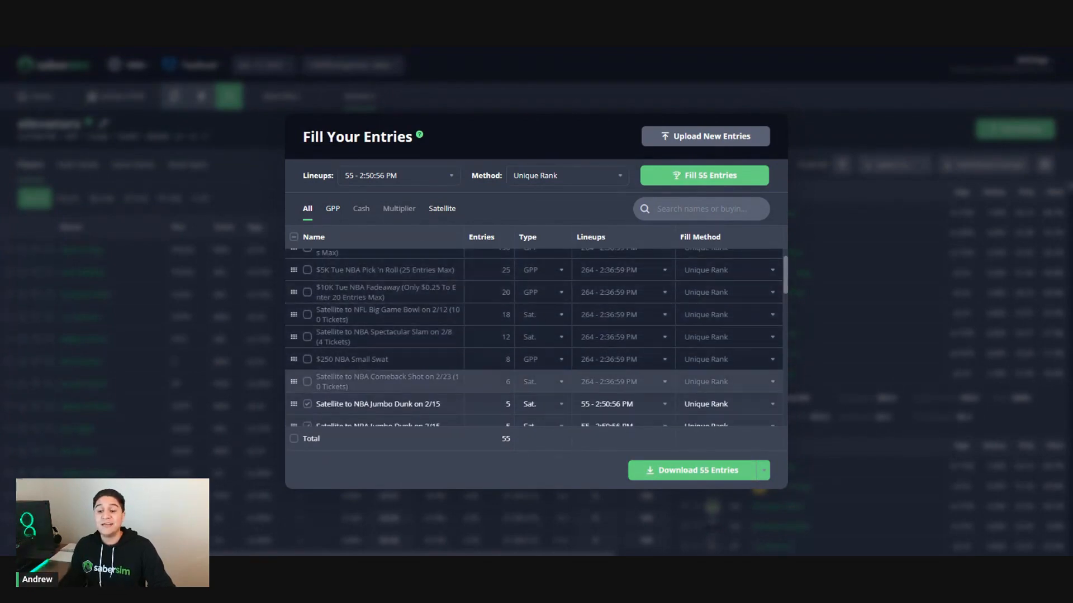
scroll(536, 349, "up", 1)
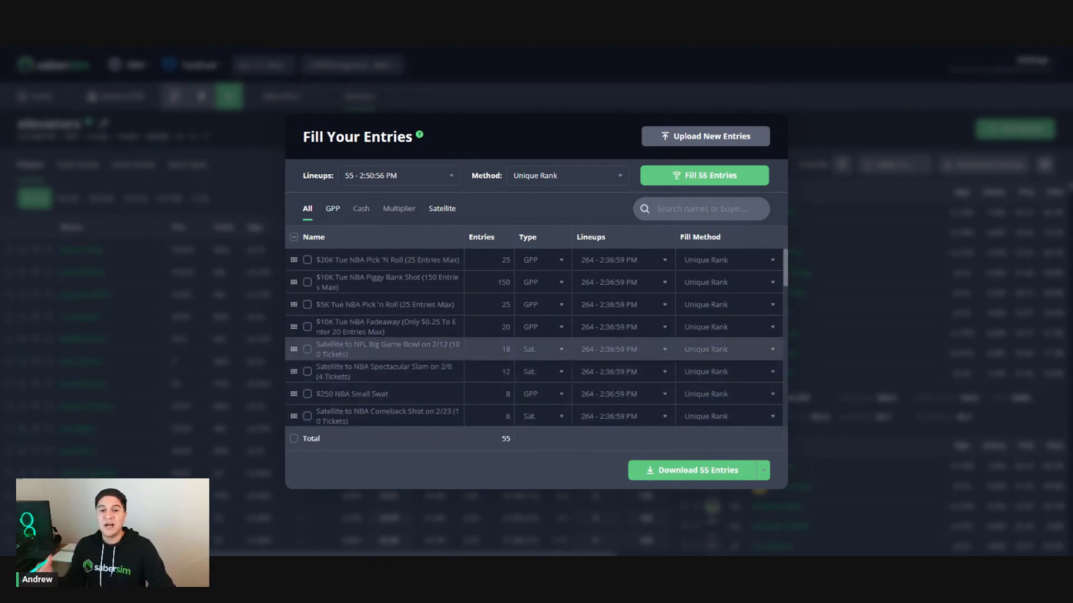
left_click(293, 238)
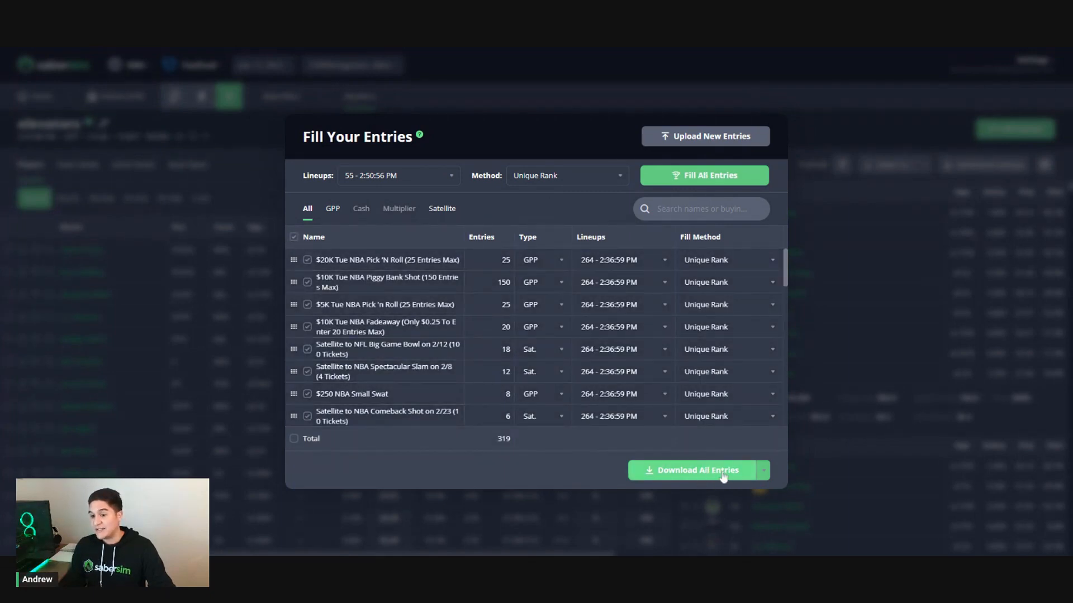
Step: Download all filled entries, and return to the player projections
left_click(723, 472)
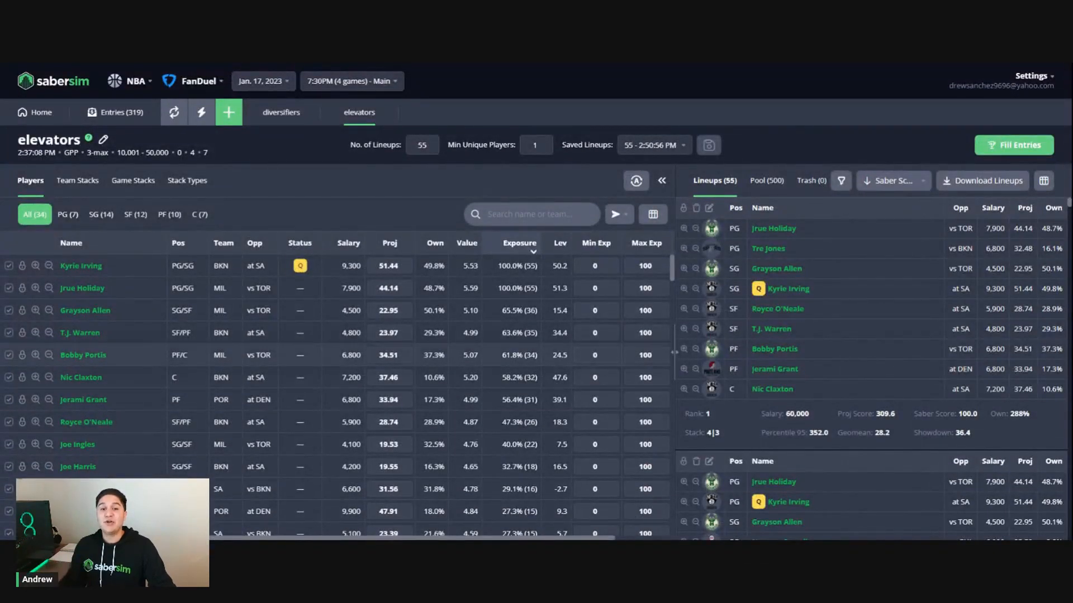
left_click(54, 117)
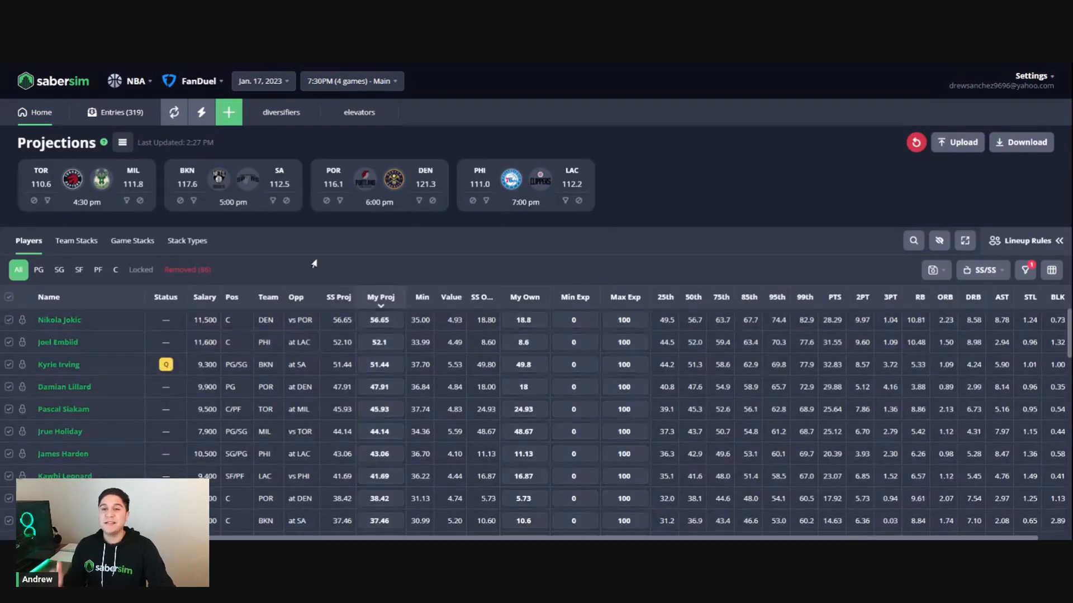
scroll(696, 195, "down", 1)
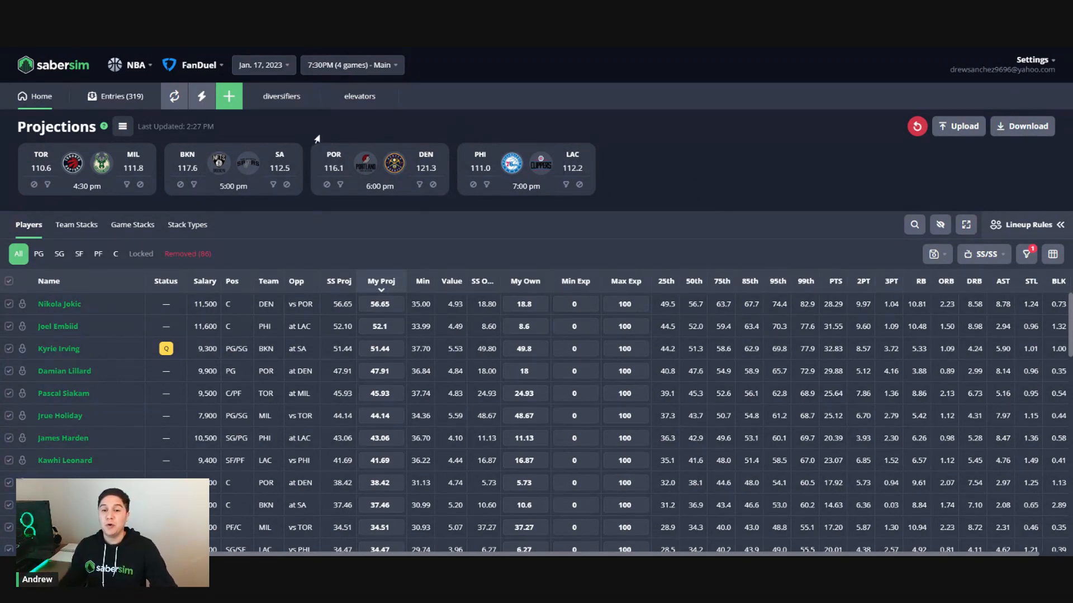
Step: Start a new build with Late Swap enabled, and sort its contests by number of entries, largest first
left_click(234, 103)
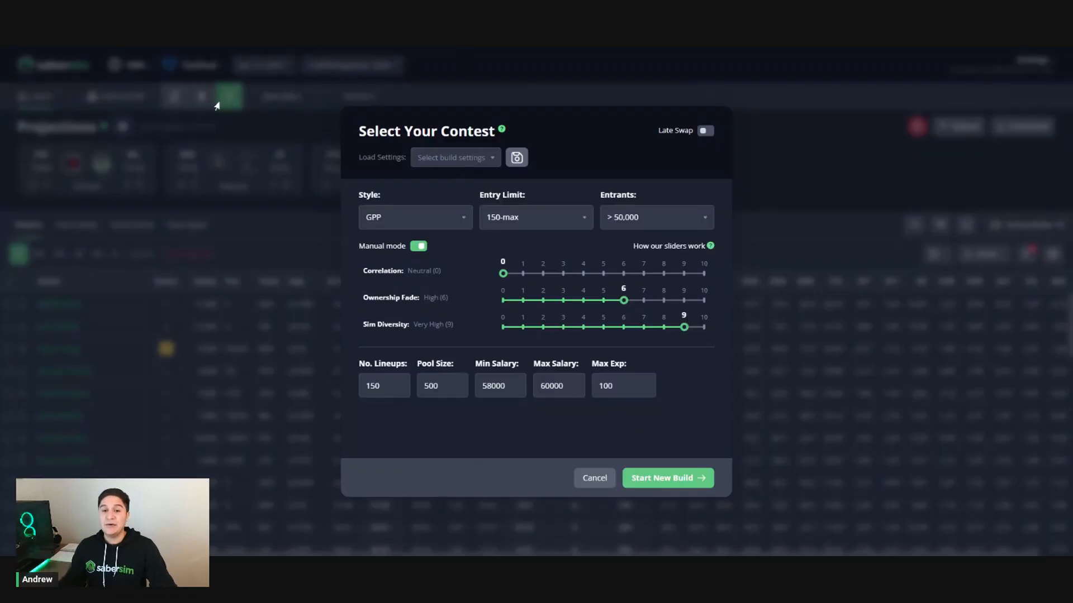
left_click(704, 133)
left_click(582, 315)
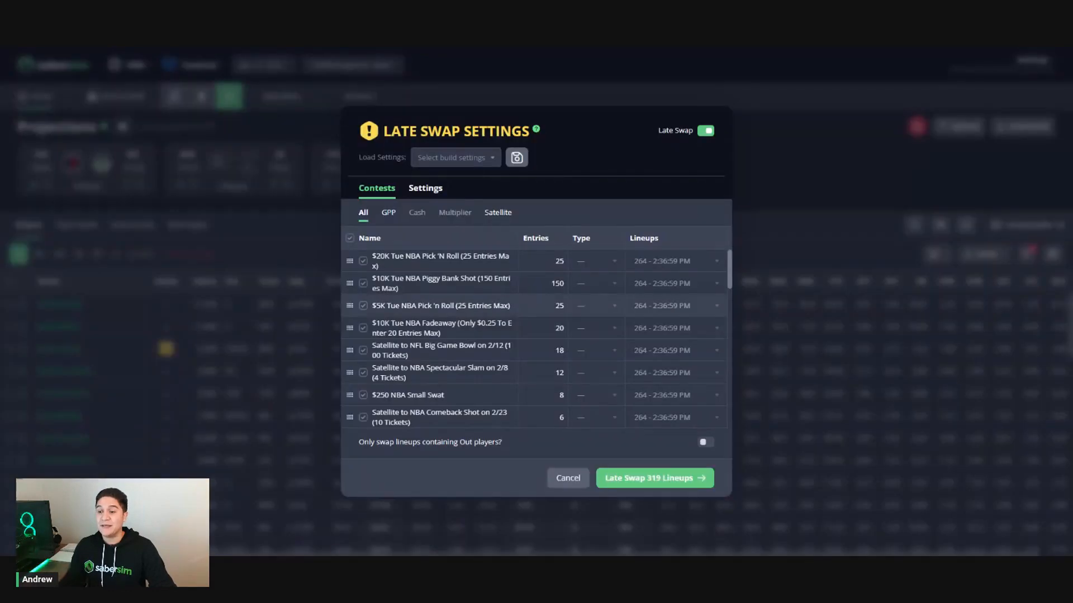
left_click(538, 241)
left_click(538, 240)
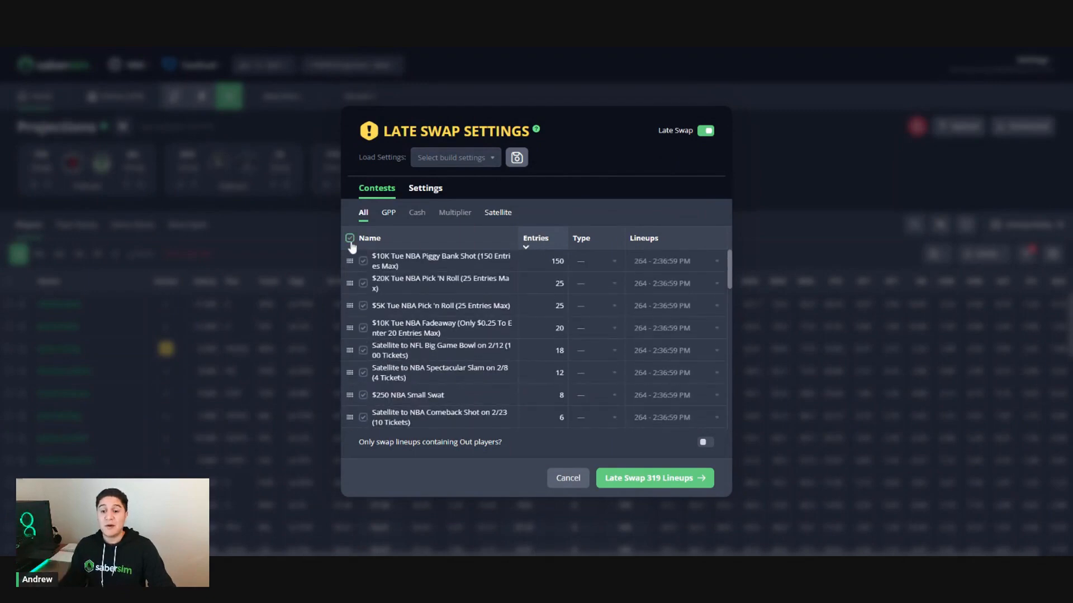
Step: Limit the late swap to the eight contests with six or more entries, from the $10K Piggy Bank Shot to the six-entry Comeback Shot satellite
left_click(350, 238)
scroll(425, 330, "down", 10)
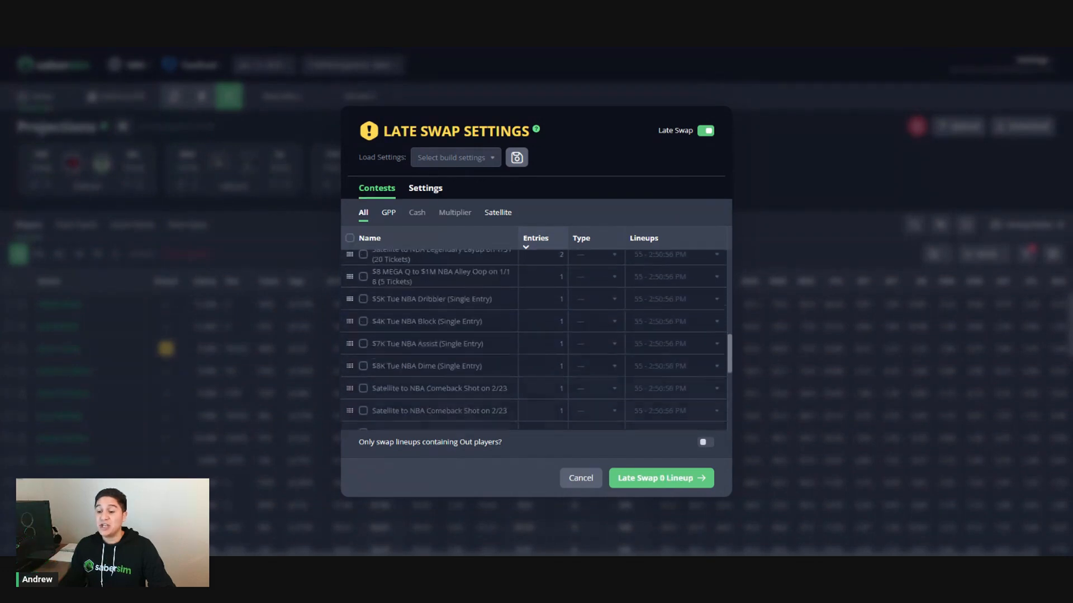
scroll(391, 330, "up", 10)
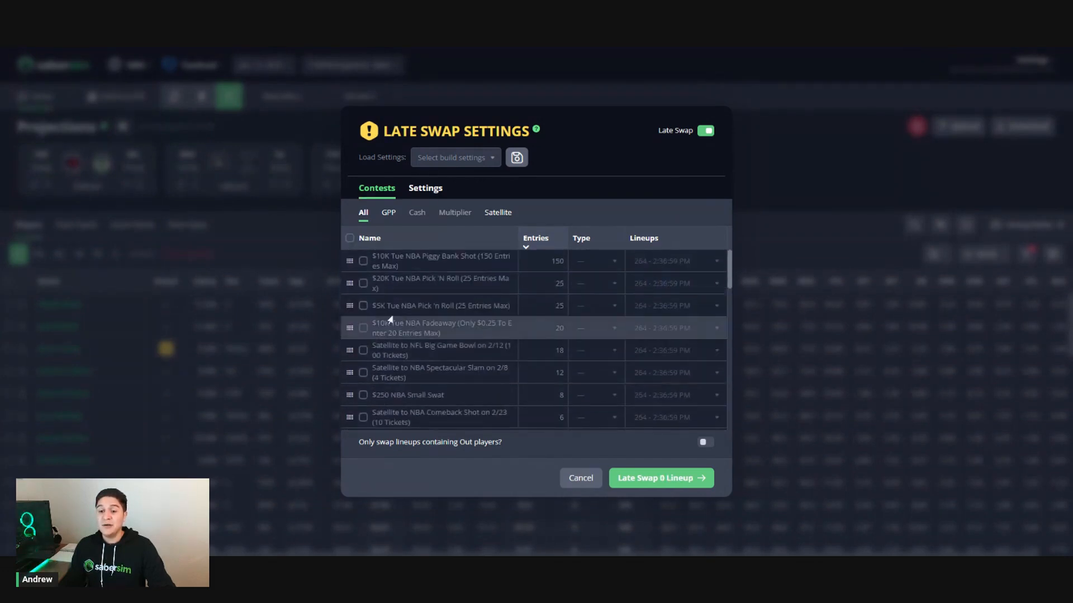
left_click(363, 261)
left_click(363, 283)
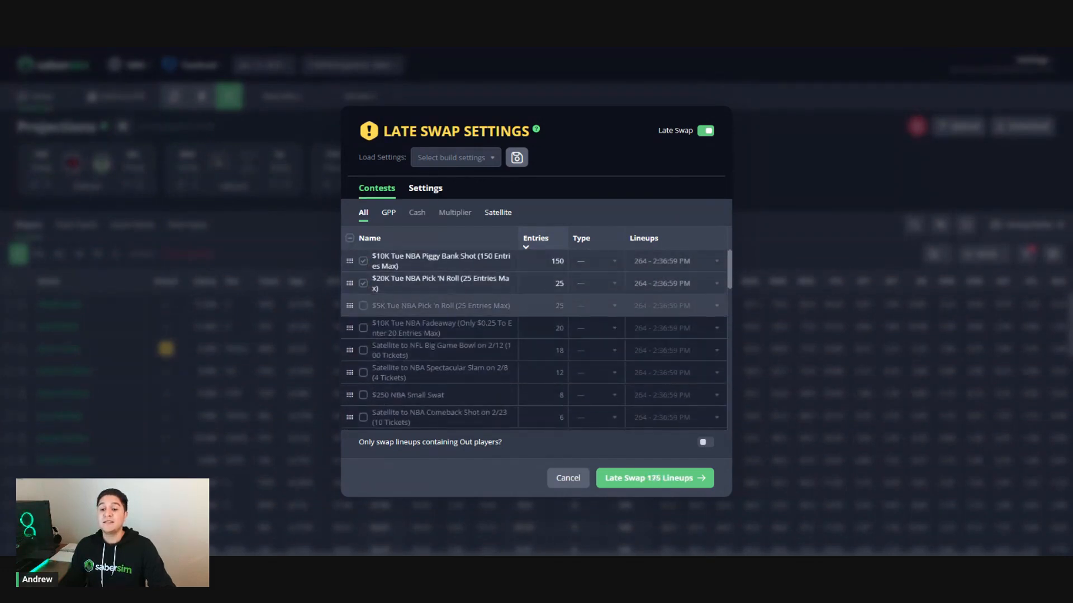
left_click(363, 306)
left_click(363, 328)
left_click(363, 351)
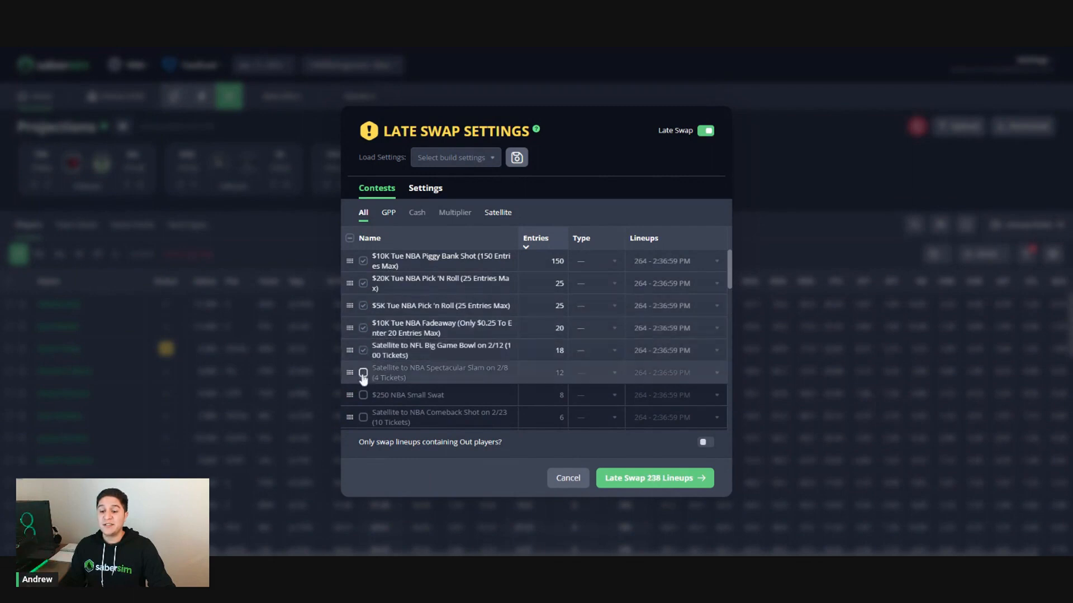
left_click(363, 373)
left_click(363, 395)
left_click(363, 417)
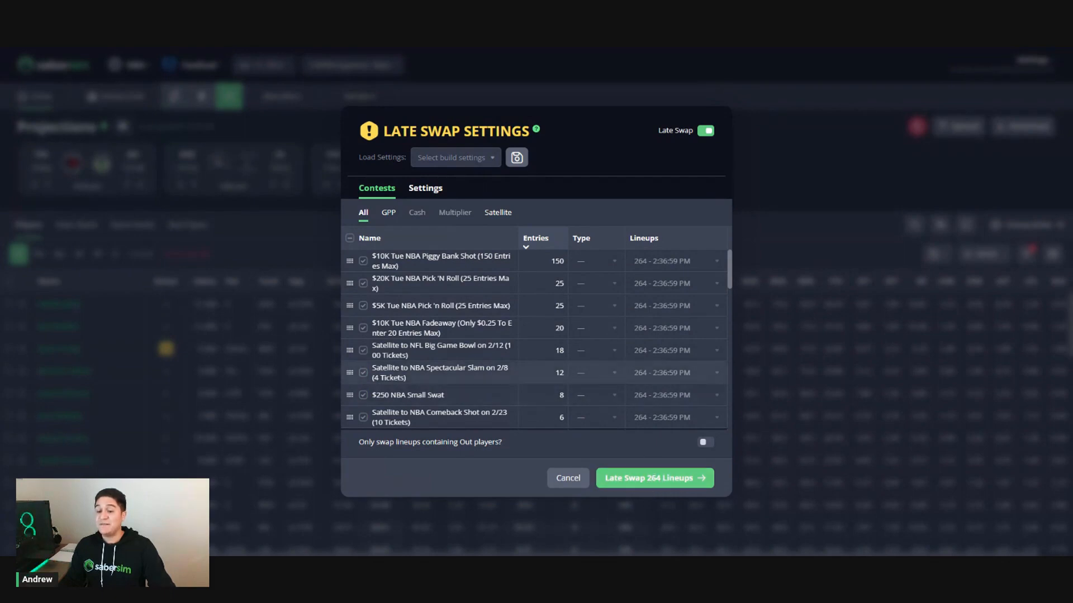
Step: Late swap the selected lineups with the existing GPP, 150-max, > 50,000 entrants settings, and download and review the new entries
left_click(439, 190)
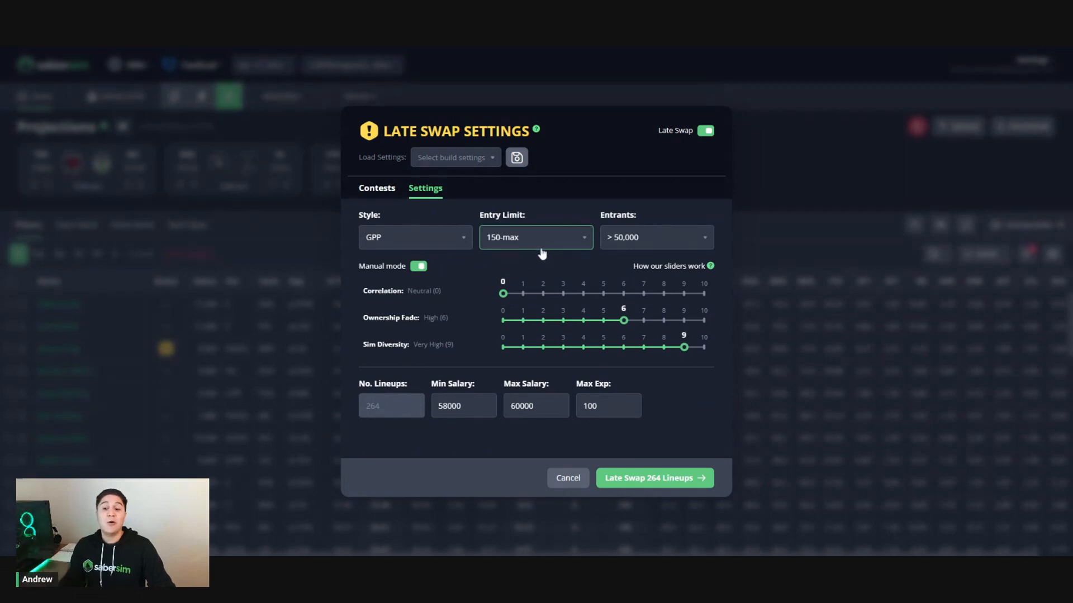
left_click(630, 480)
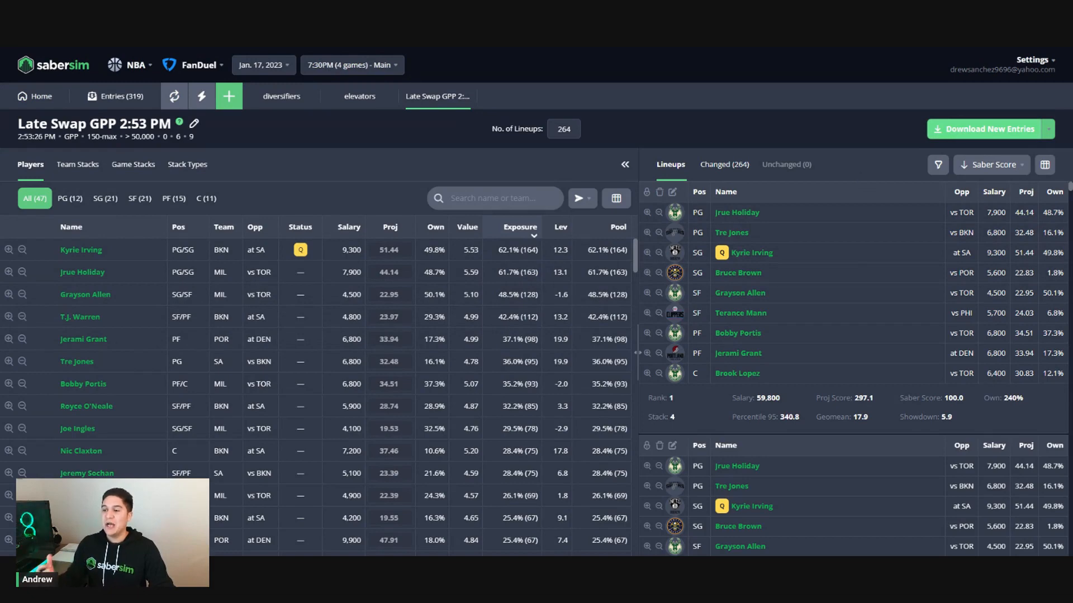
left_click(957, 131)
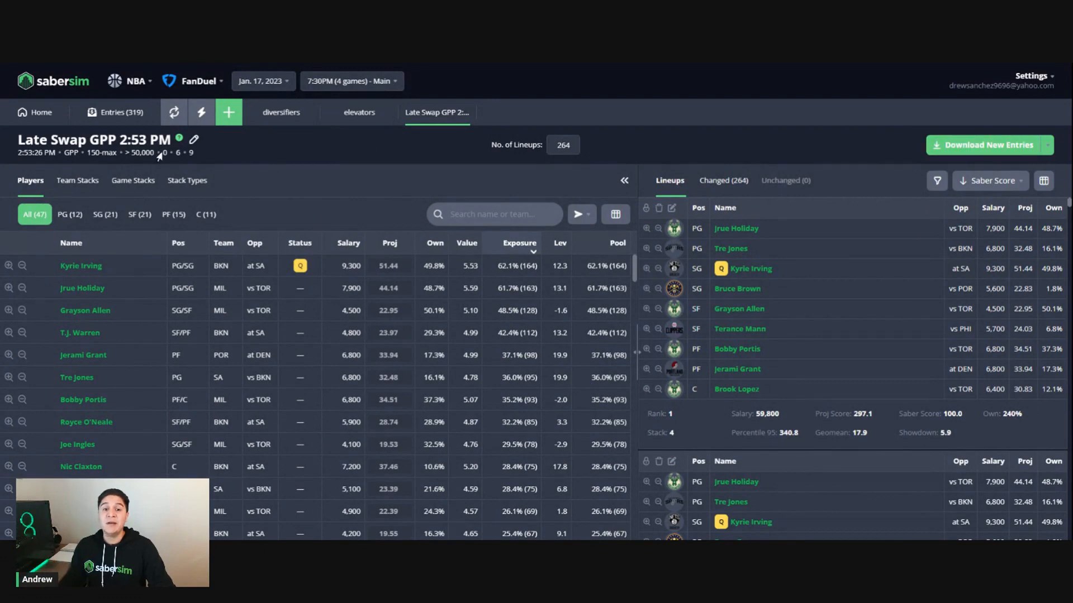
left_click(120, 115)
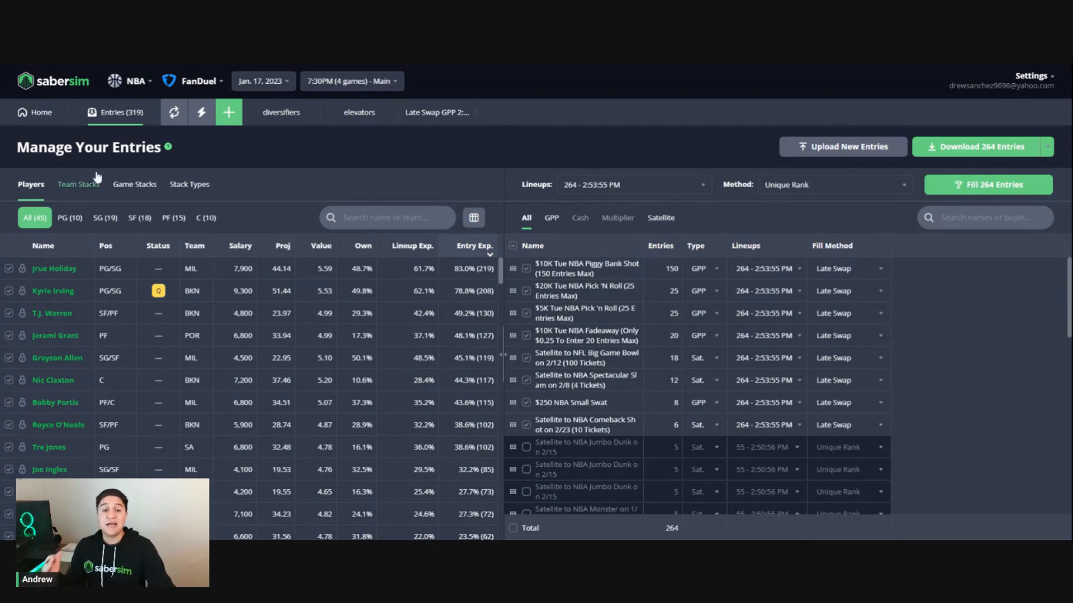
Step: Start another build from the projections with Late Swap enabled, and select all contests for it
left_click(42, 115)
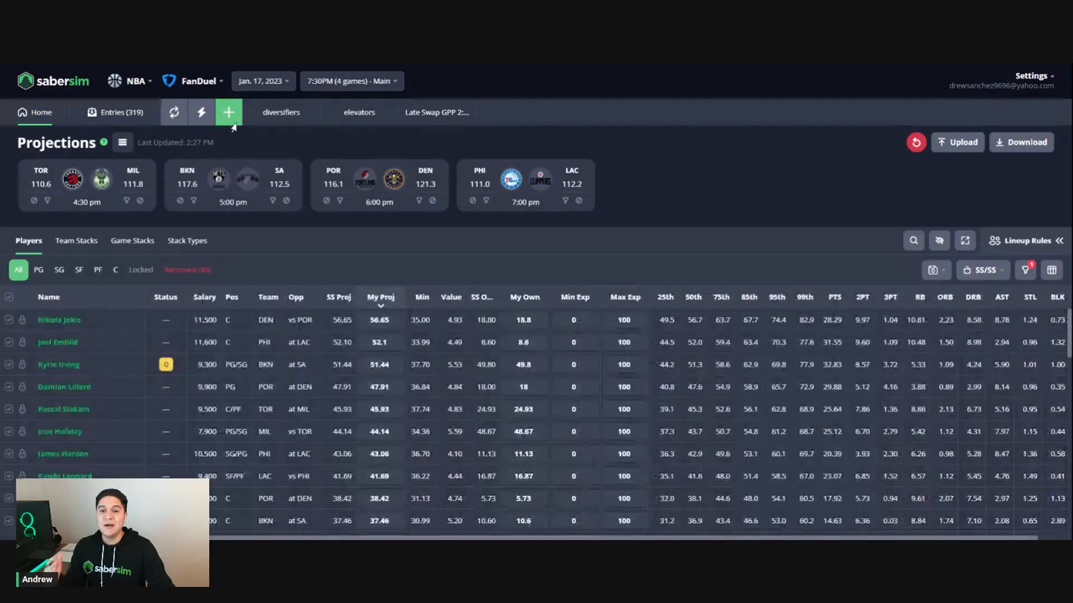
left_click(230, 117)
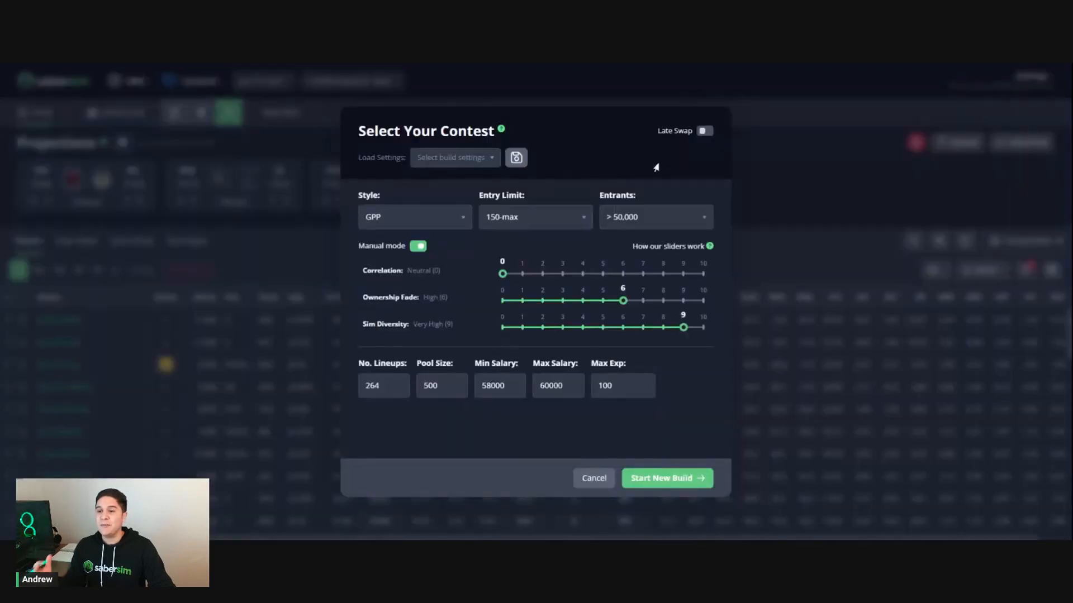
left_click(703, 134)
left_click(580, 319)
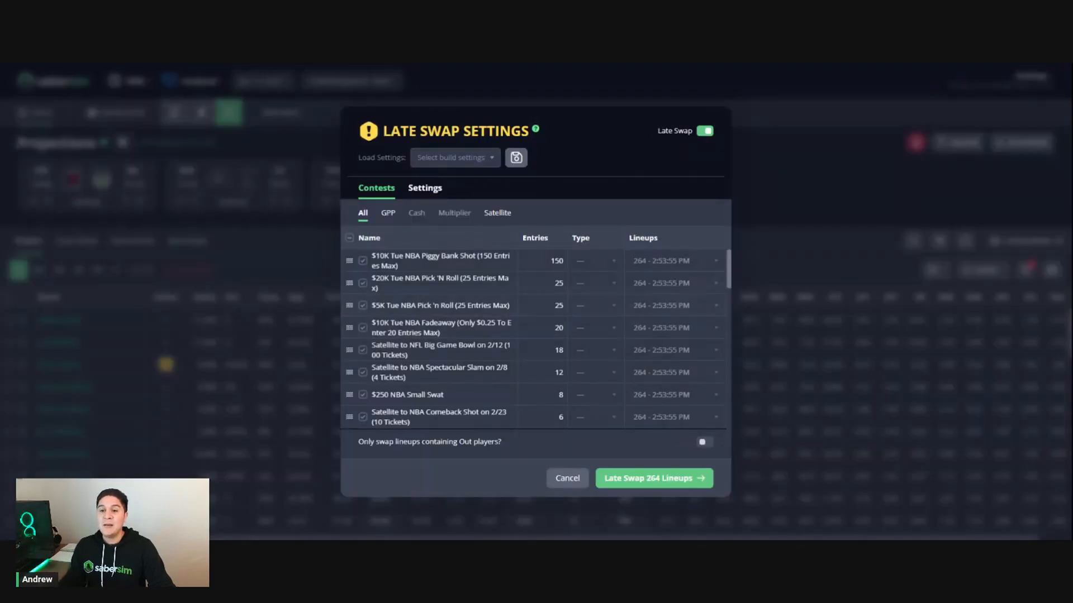
left_click(349, 238)
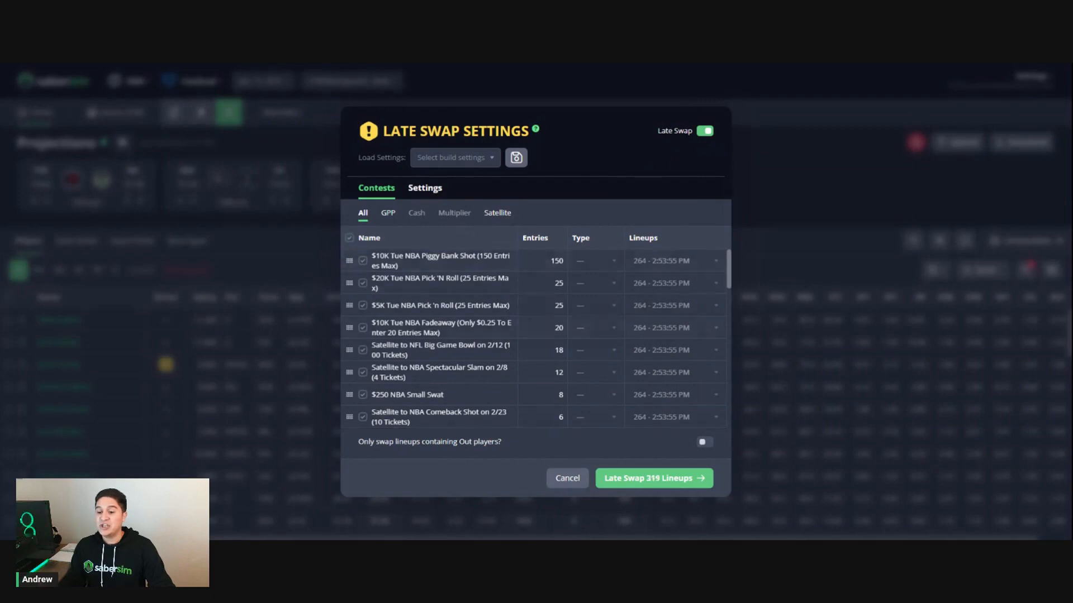
scroll(534, 338, "down", 3)
scroll(363, 264, "up", 5)
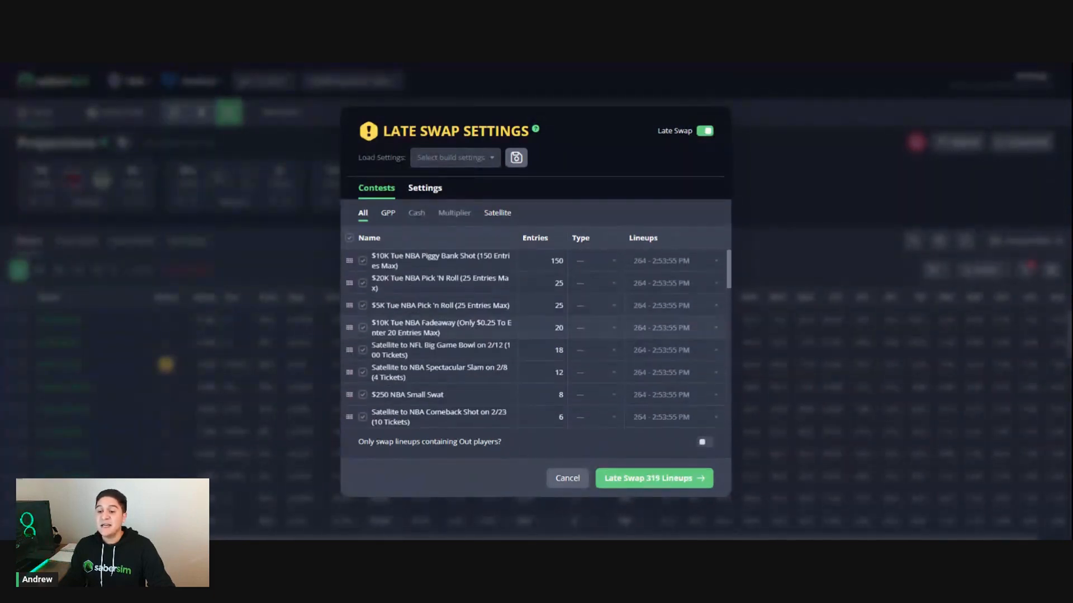
Step: Exclude the eight contests with six or more entries from this late swap, leaving only the smaller contests selected
left_click(362, 261)
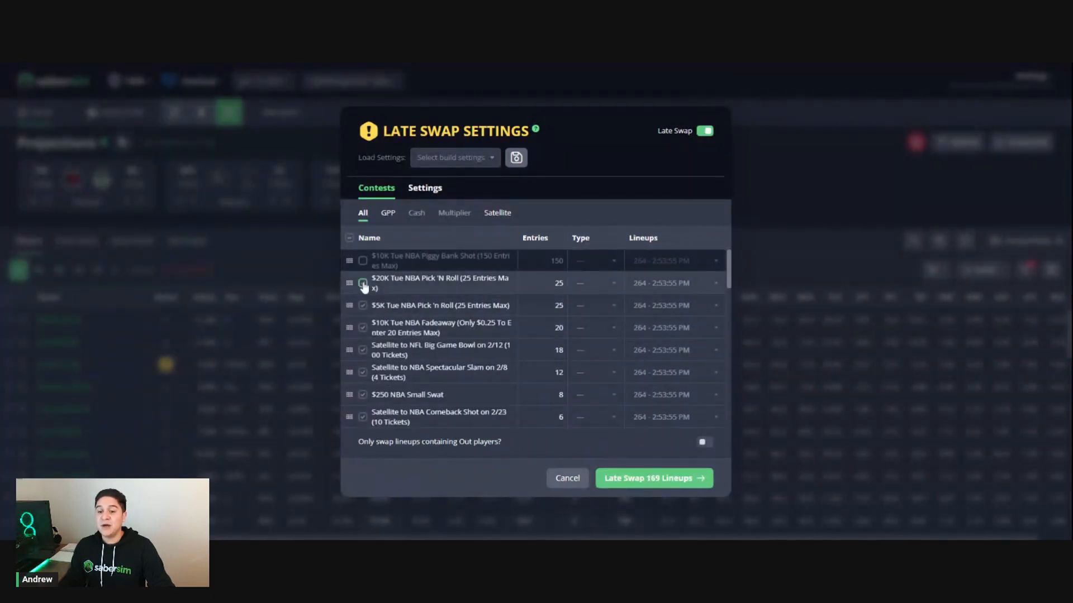
left_click(363, 283)
left_click(362, 306)
left_click(362, 328)
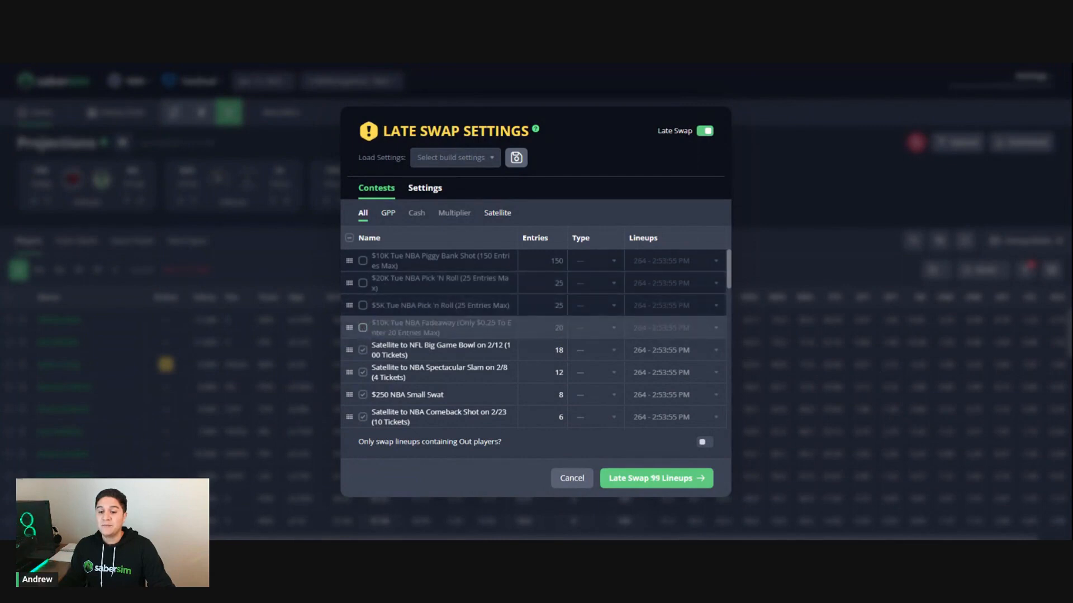
left_click(363, 350)
left_click(362, 372)
left_click(362, 395)
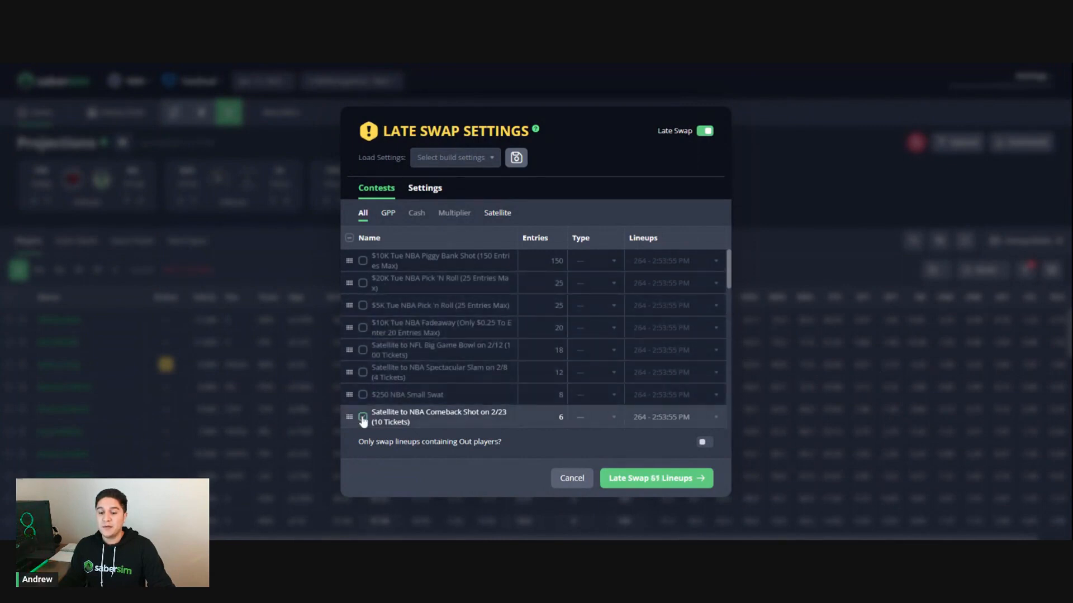
left_click(363, 417)
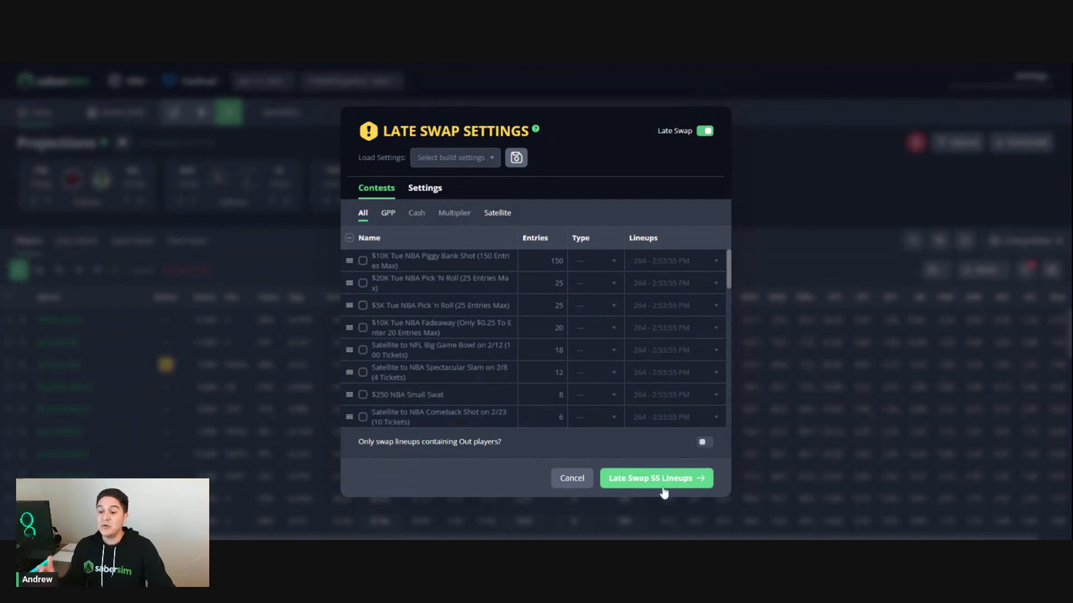
Step: Late swap the 55 smaller-contest lineups with a Single Entry limit and 1,001 - 10,000 entrants, and download the new entries
left_click(425, 190)
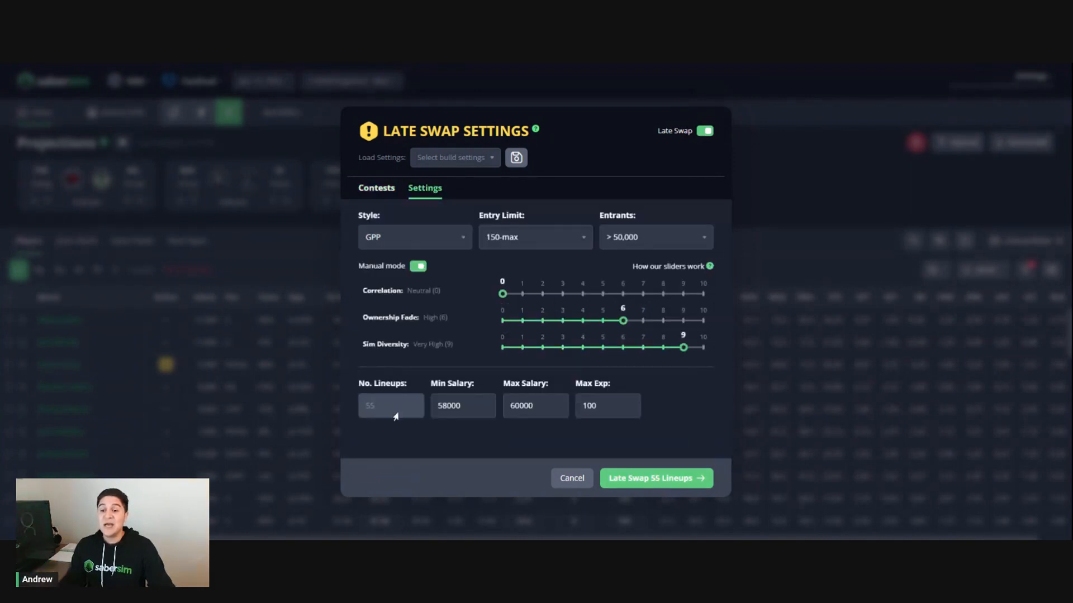
left_click(521, 233)
left_click(536, 266)
left_click(634, 238)
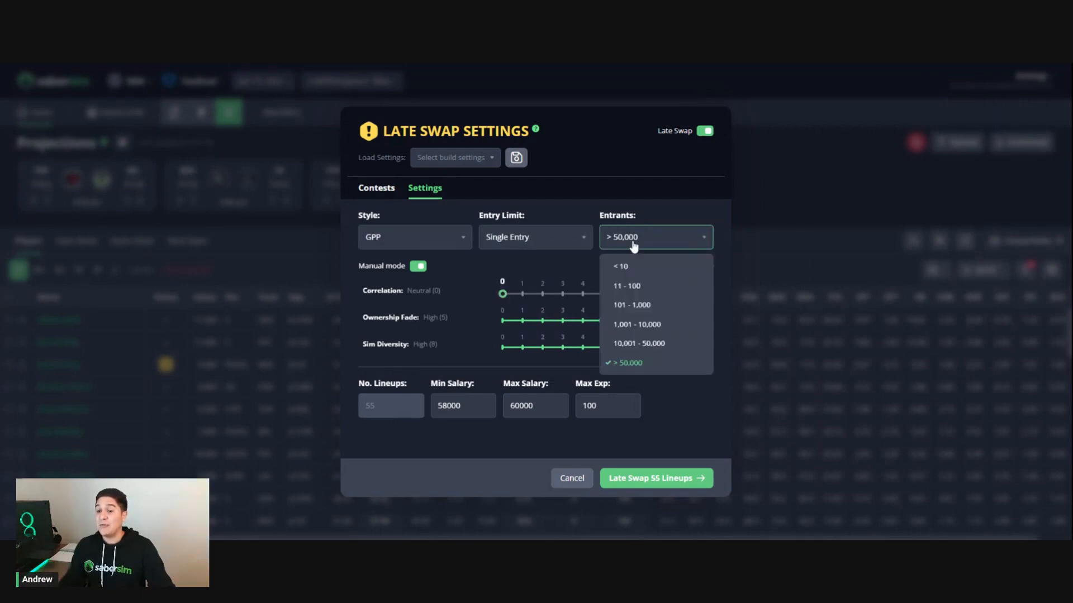
left_click(638, 326)
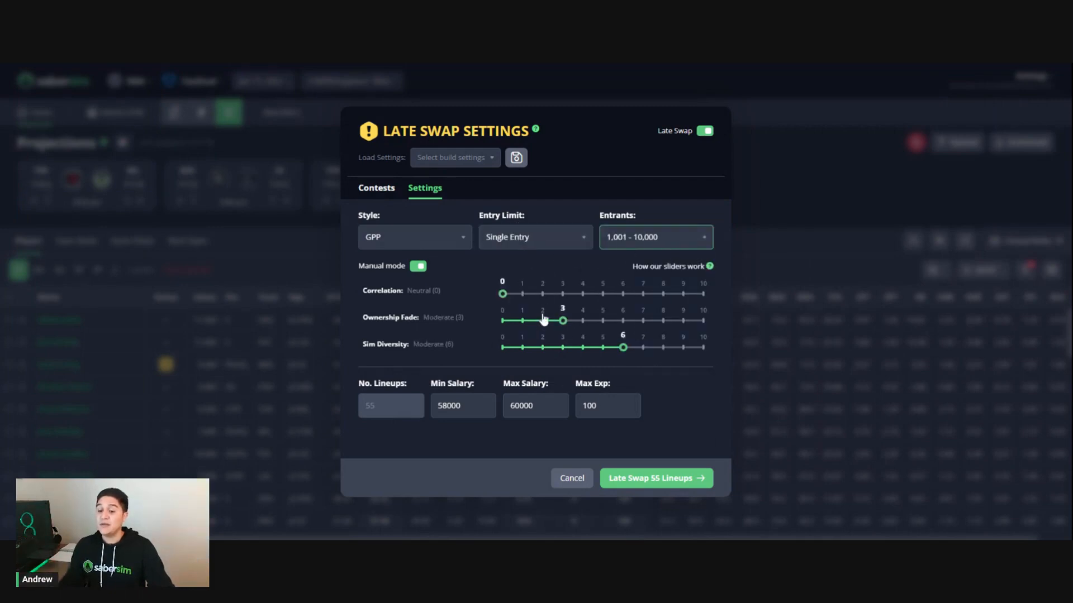
left_click(633, 476)
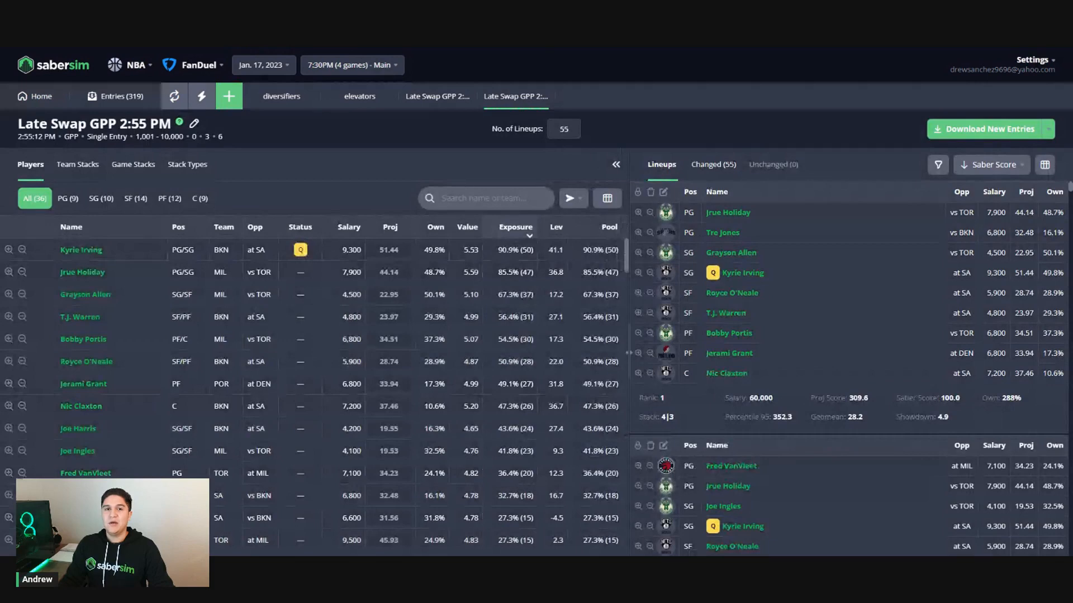
mouse_move(628, 353)
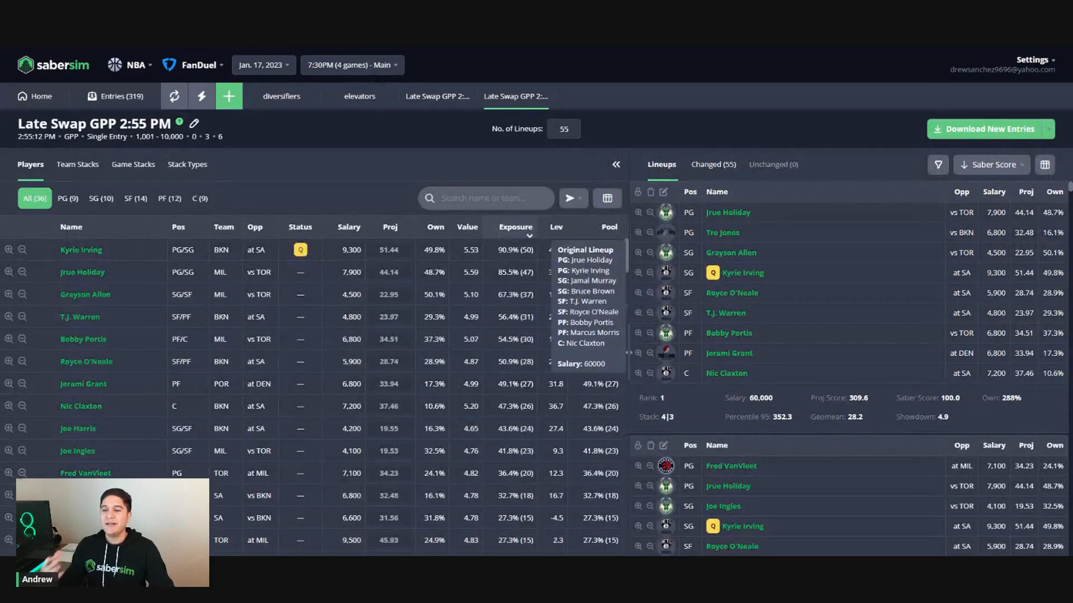
left_click(963, 130)
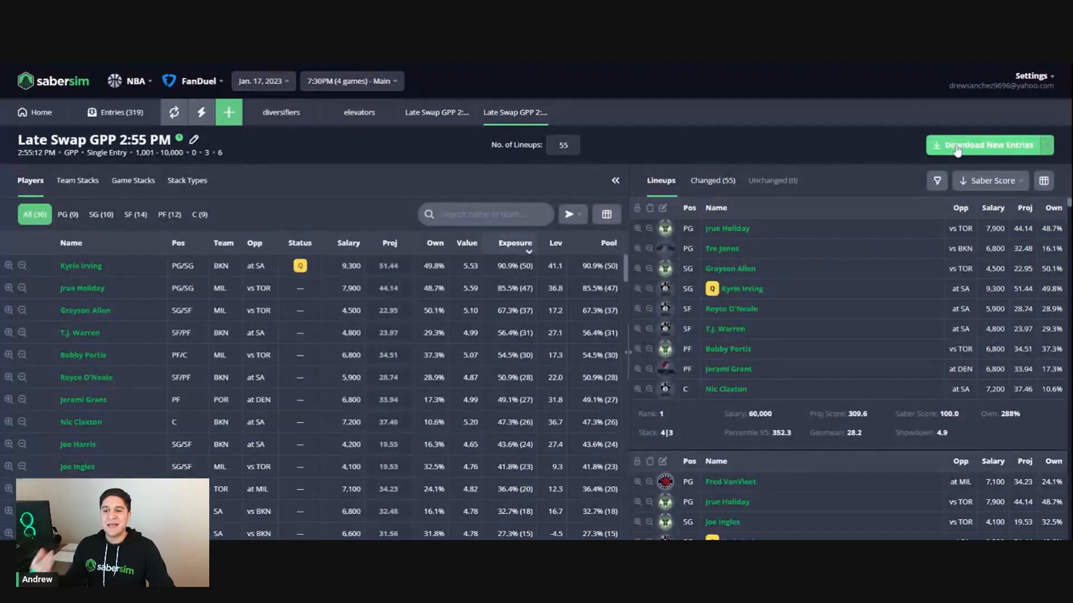
Step: Review the late-swap lineup sets assigned to the contests in the entries list, and select all contests for download
left_click(134, 113)
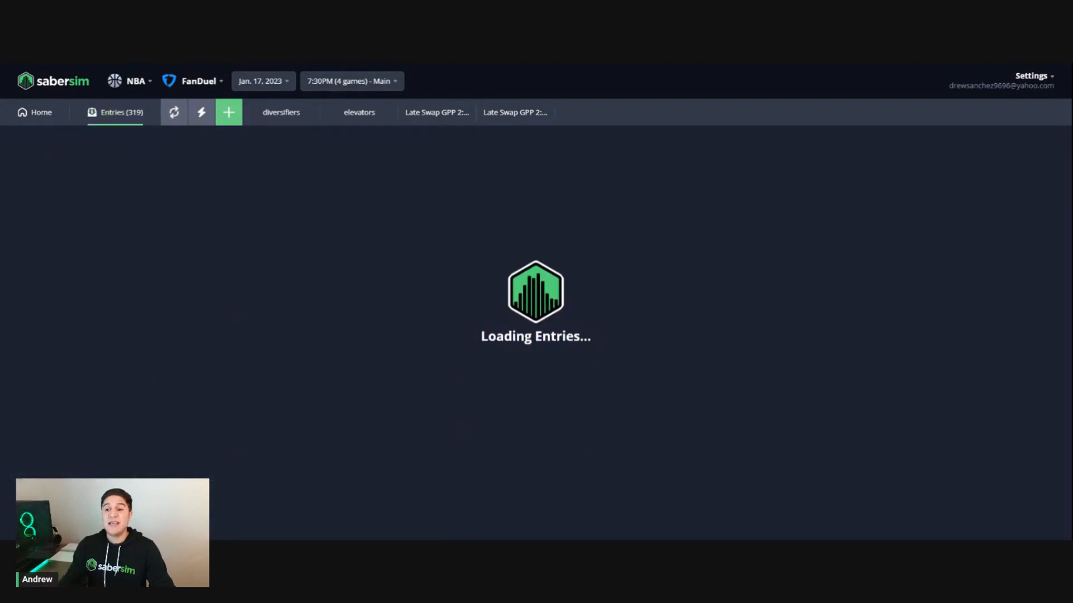
scroll(782, 386, "down", 2)
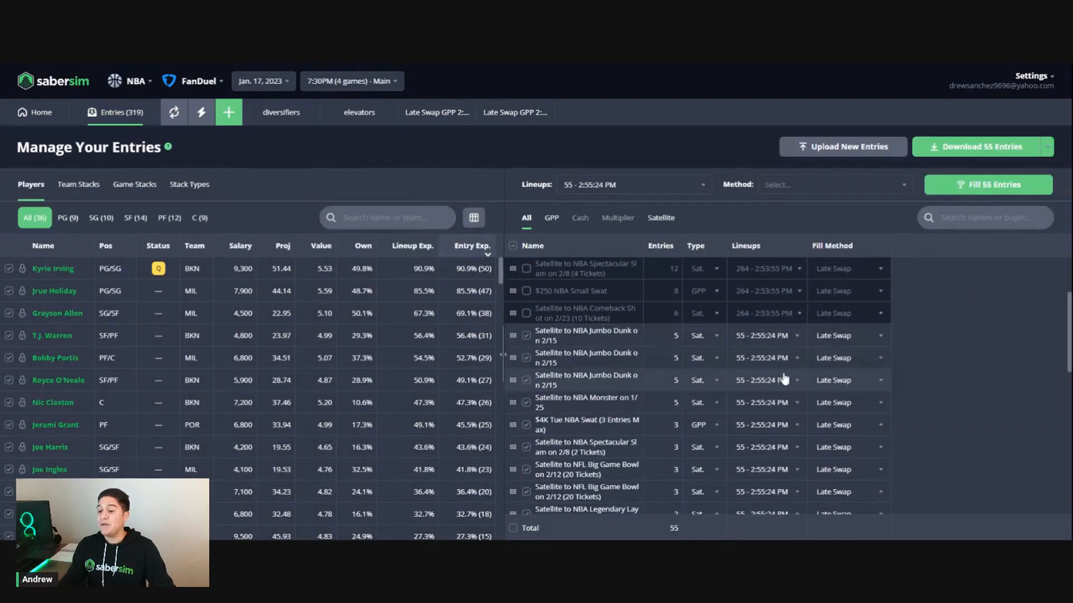
scroll(836, 445, "down", 3)
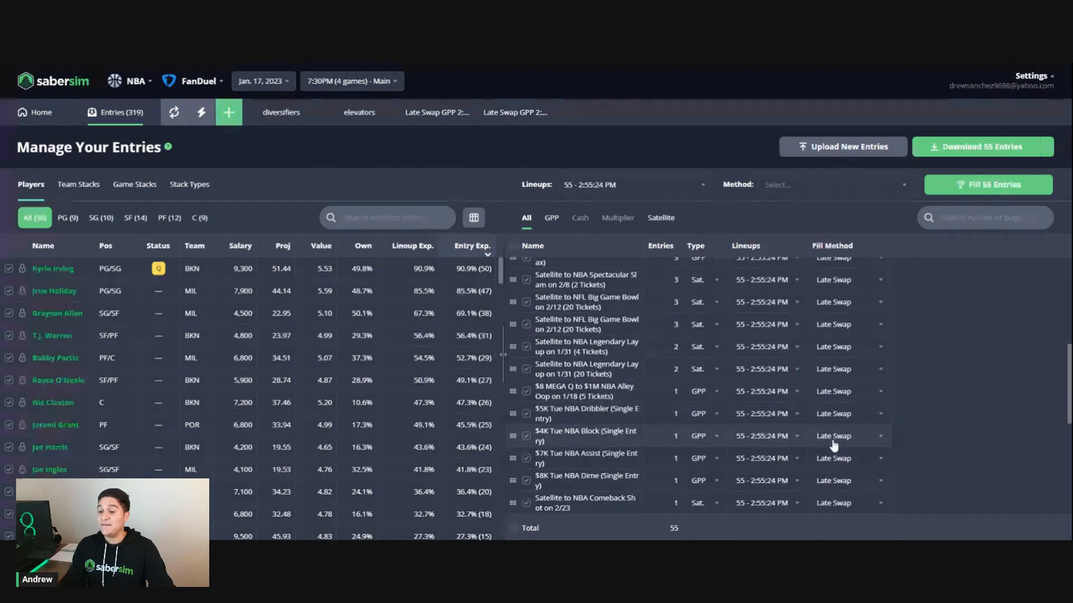
scroll(838, 453, "up", 10)
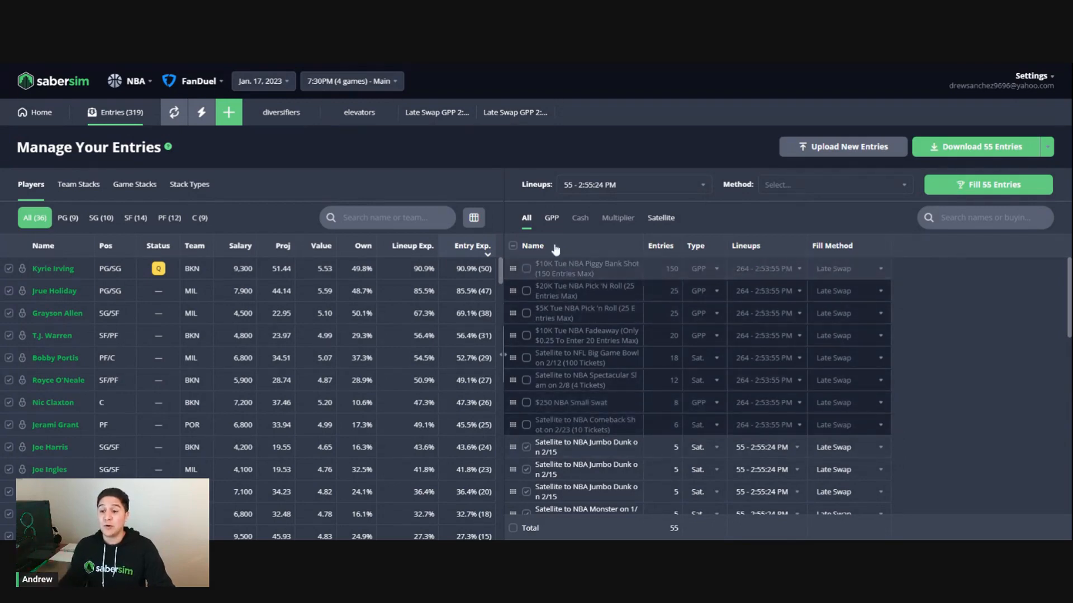
left_click(513, 247)
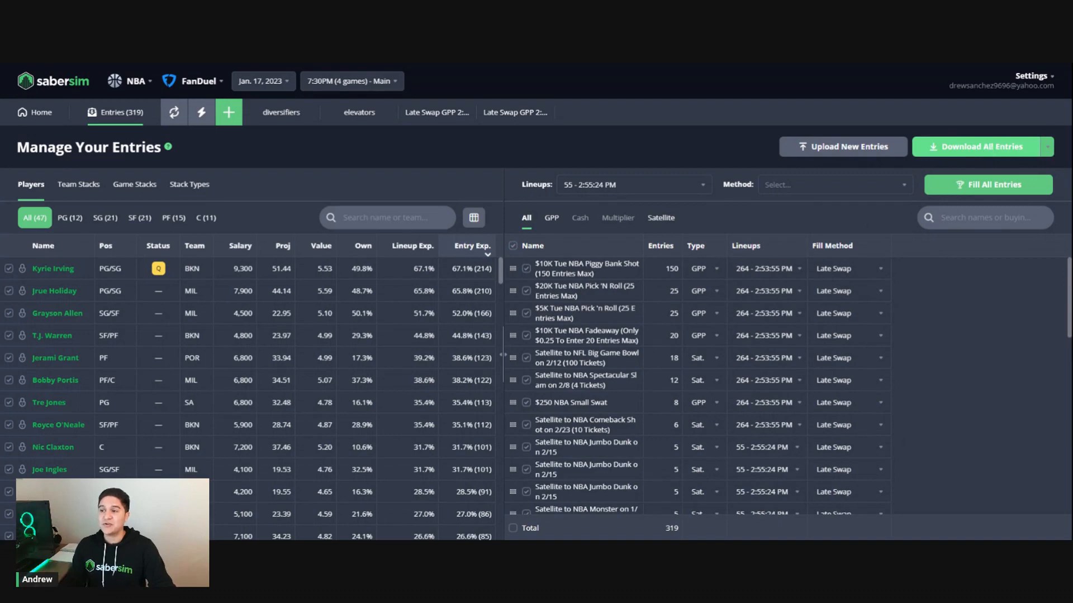
left_click(1047, 147)
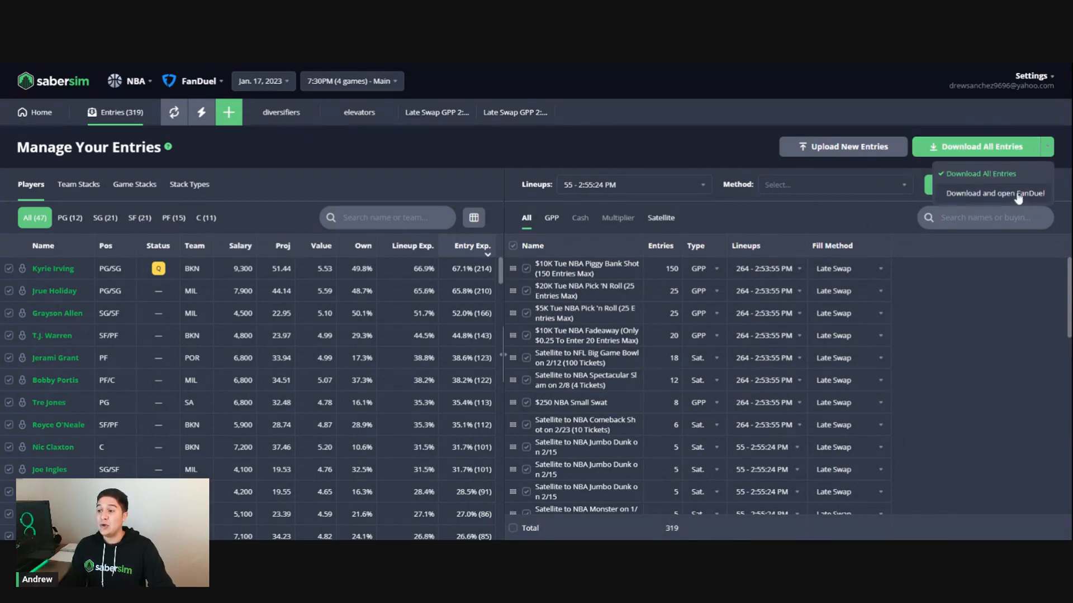
left_click(982, 309)
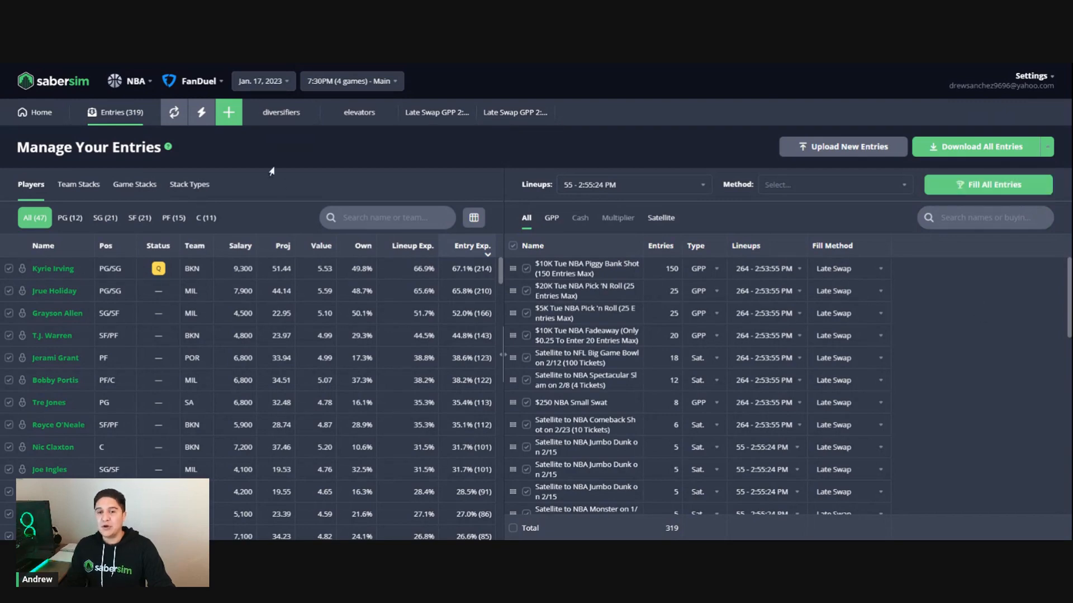